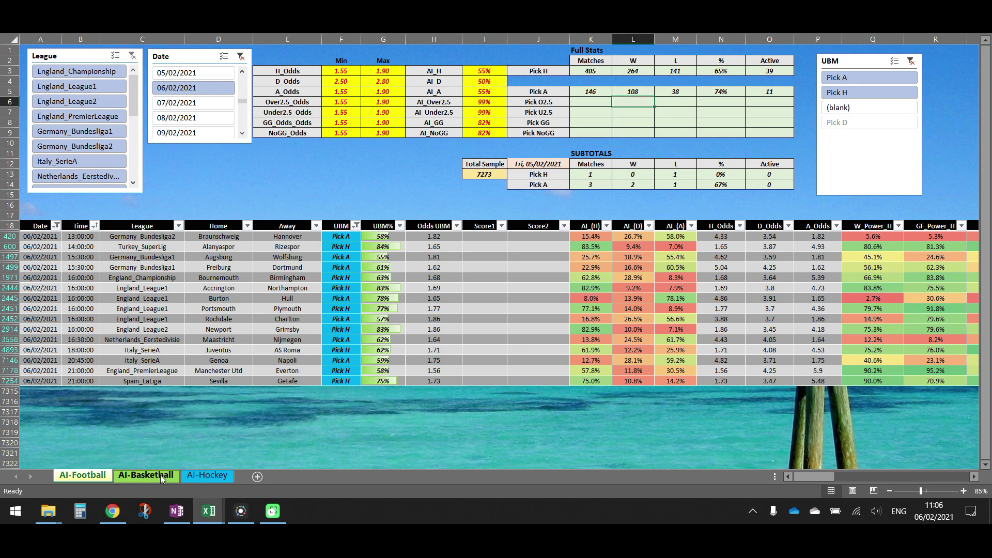
# Glance at the basketball and hockey sheets, then edit the Braunschweig–Hannover UBM formula in F420
pyautogui.click(146, 475)
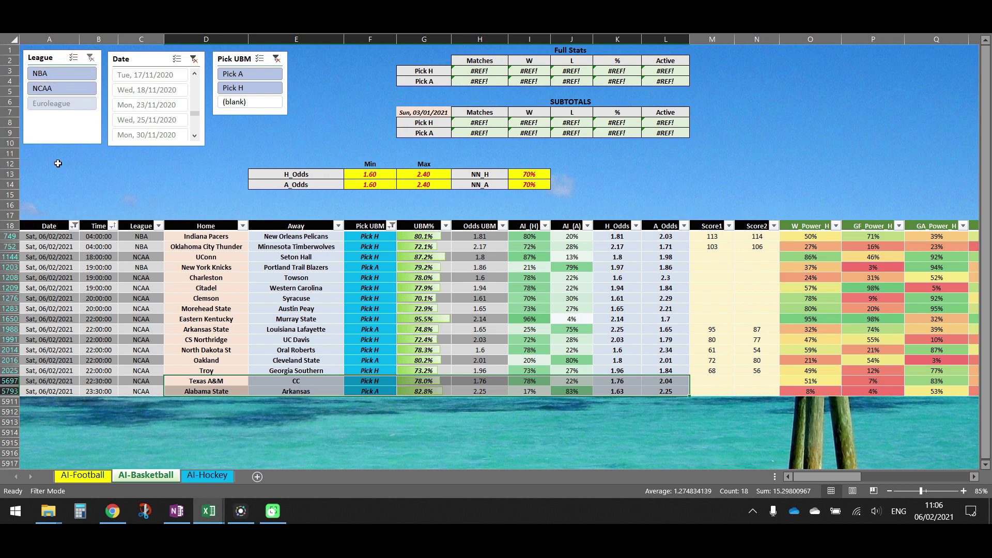
pyautogui.click(200, 478)
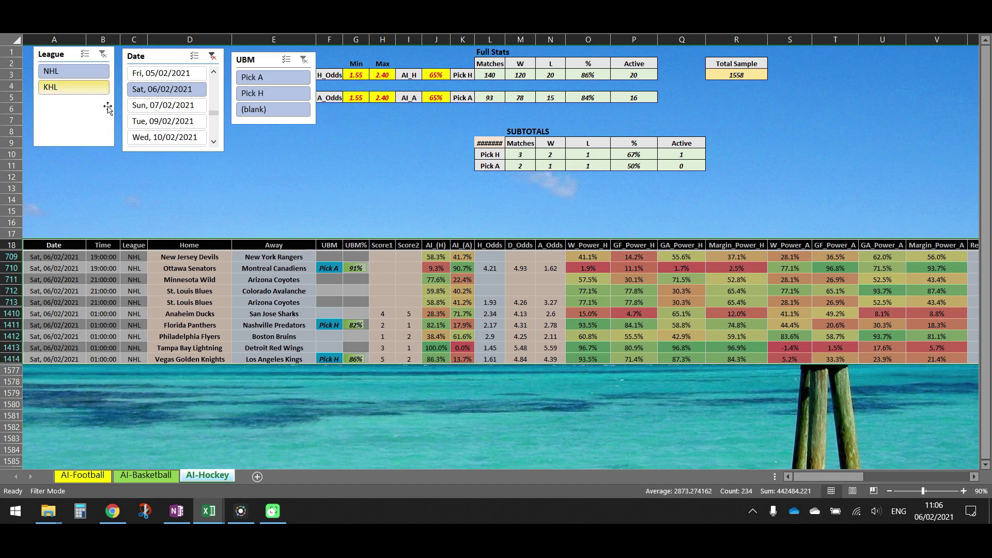
pyautogui.click(102, 479)
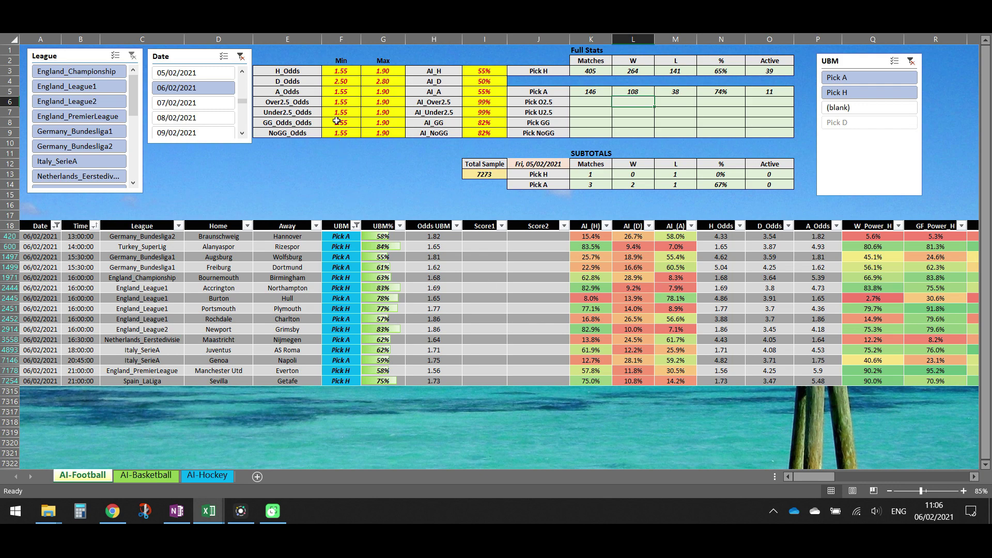
pyautogui.click(339, 238)
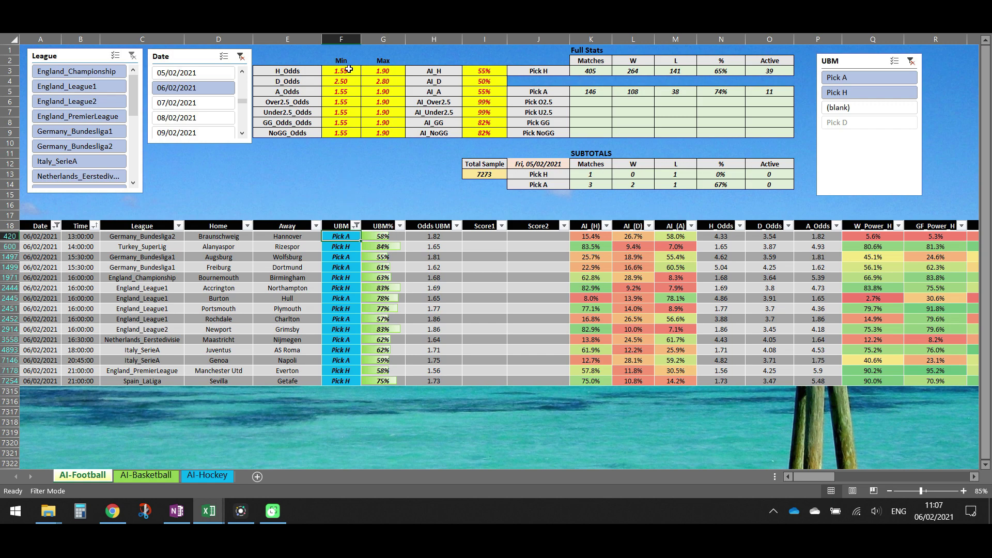
pyautogui.press('F2')
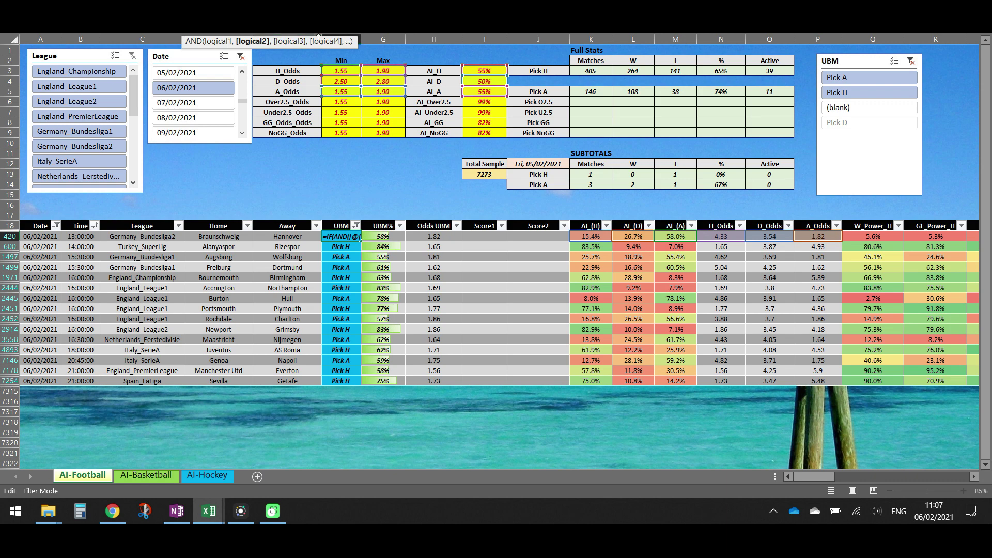
# Restore, resize and re-maximise the Excel window so the table shows
pyautogui.press('super+Down')
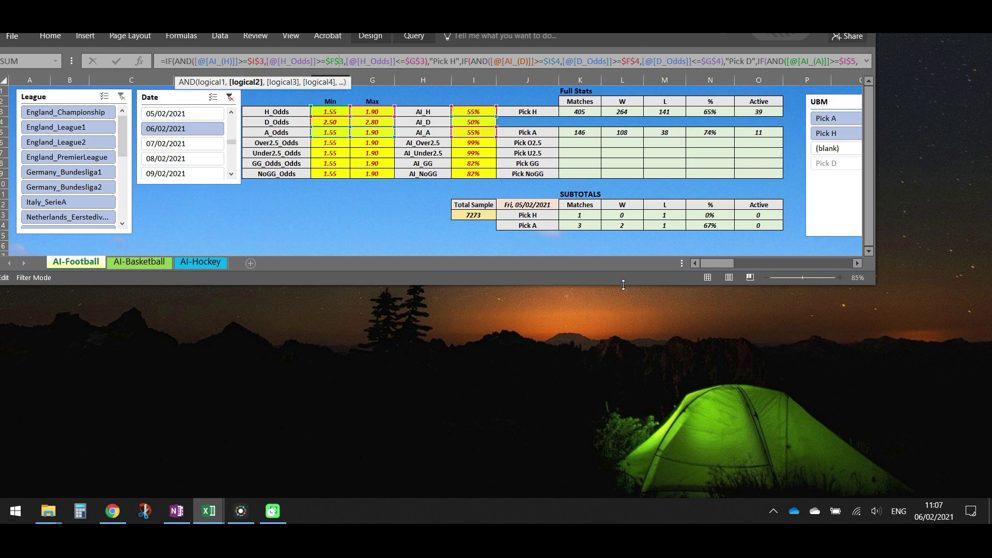
pyautogui.moveTo(623, 285); pyautogui.dragTo(623, 493)
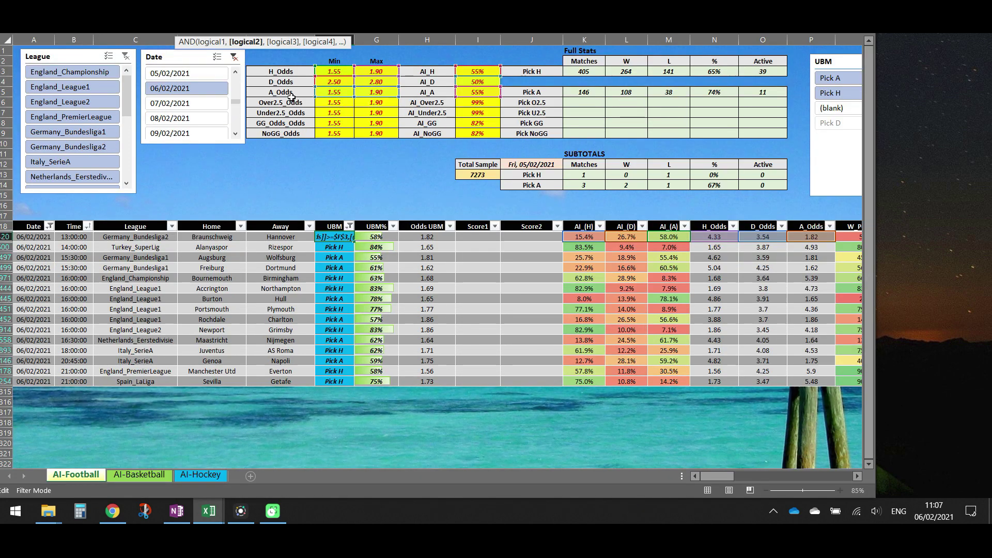
pyautogui.press('super+Up')
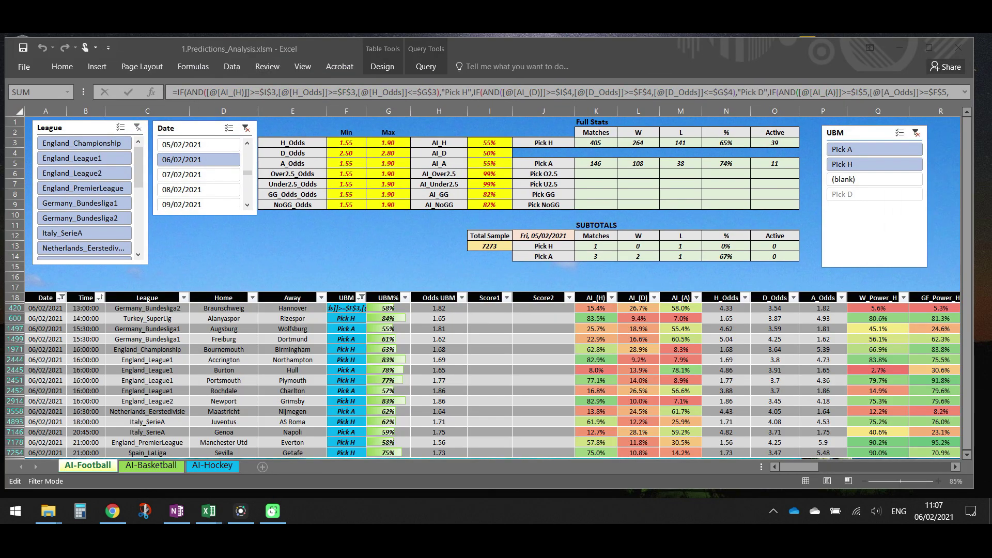
# Inspect the formula's AND test and Pick H result, then exit leaving it unchanged
pyautogui.click(245, 91)
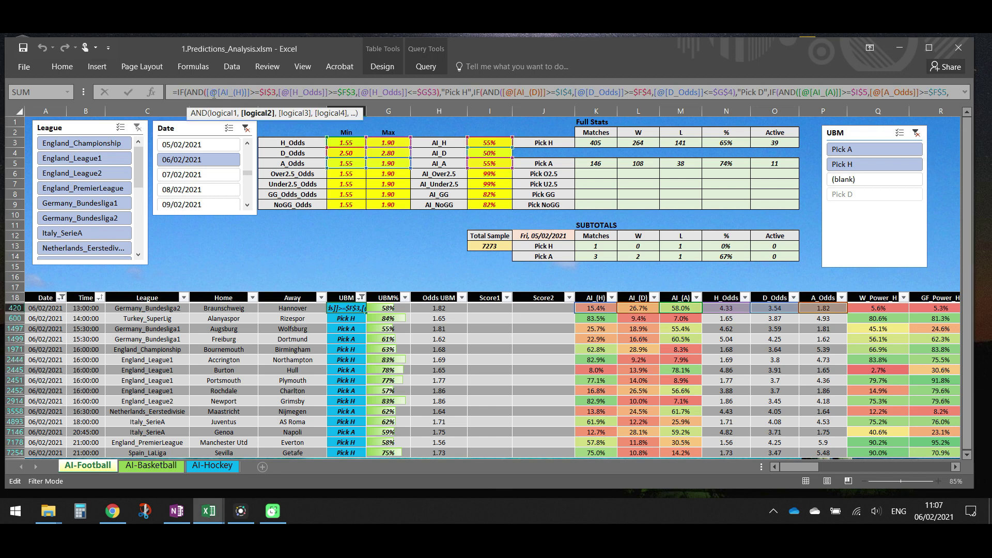
pyautogui.click(248, 92)
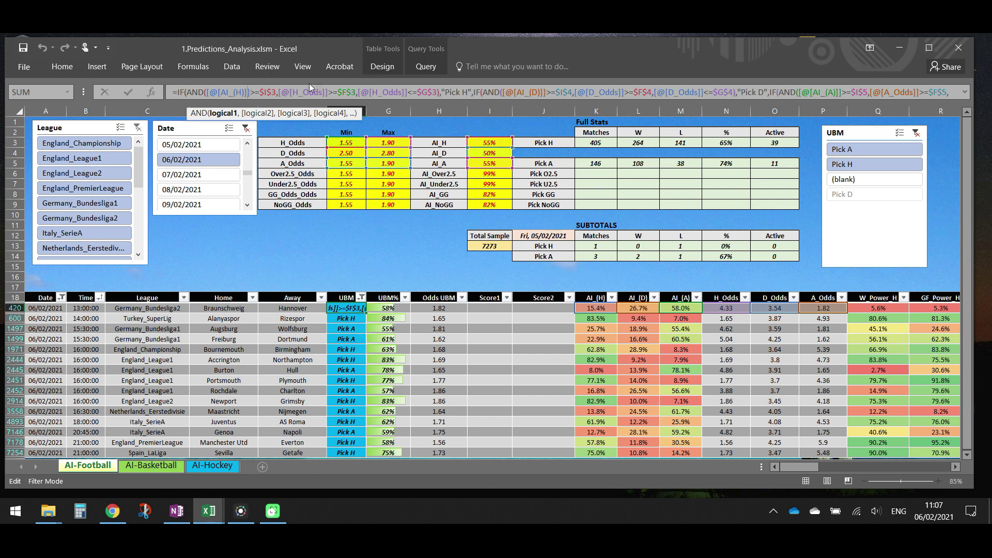
pyautogui.moveTo(189, 92); pyautogui.dragTo(200, 91)
pyautogui.click(326, 92)
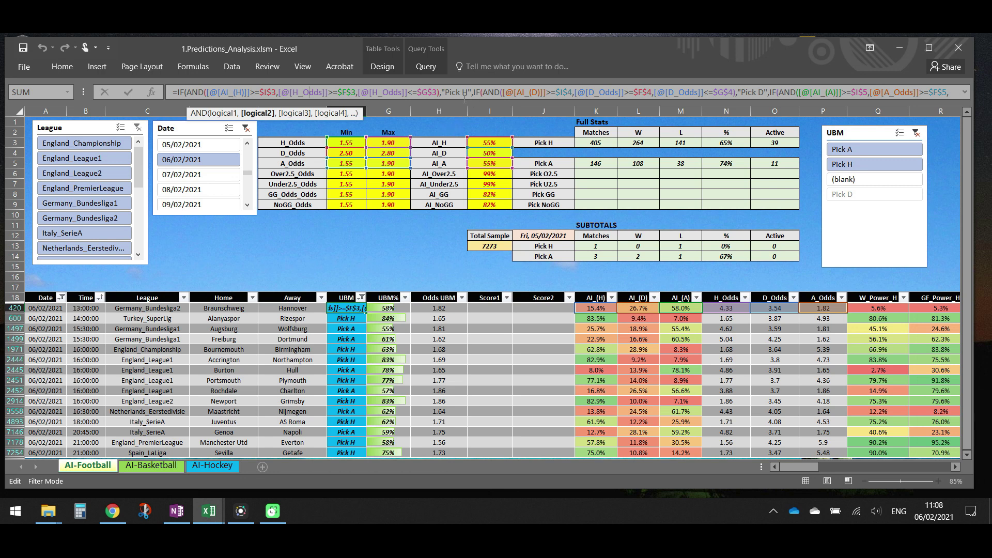
pyautogui.moveTo(441, 91); pyautogui.dragTo(468, 92)
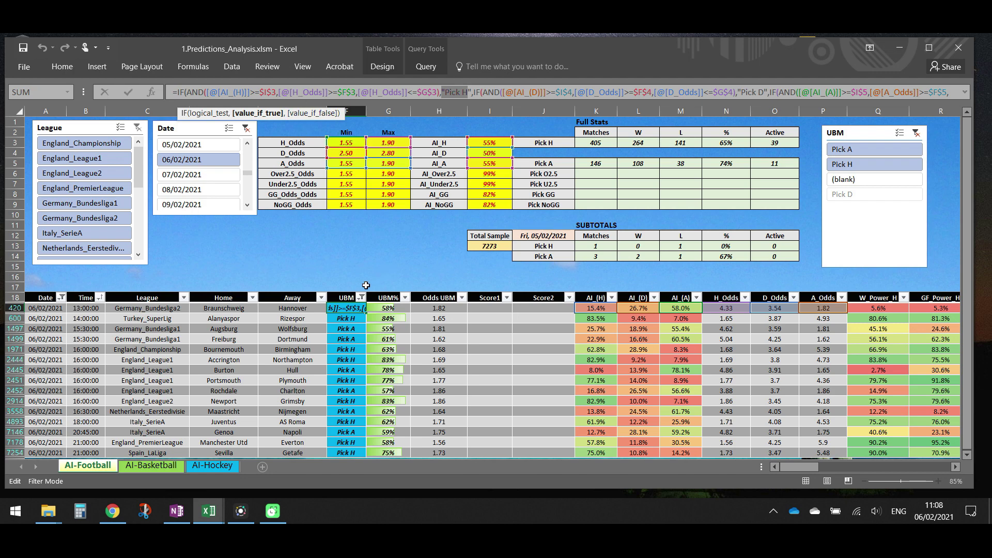
pyautogui.click(361, 307)
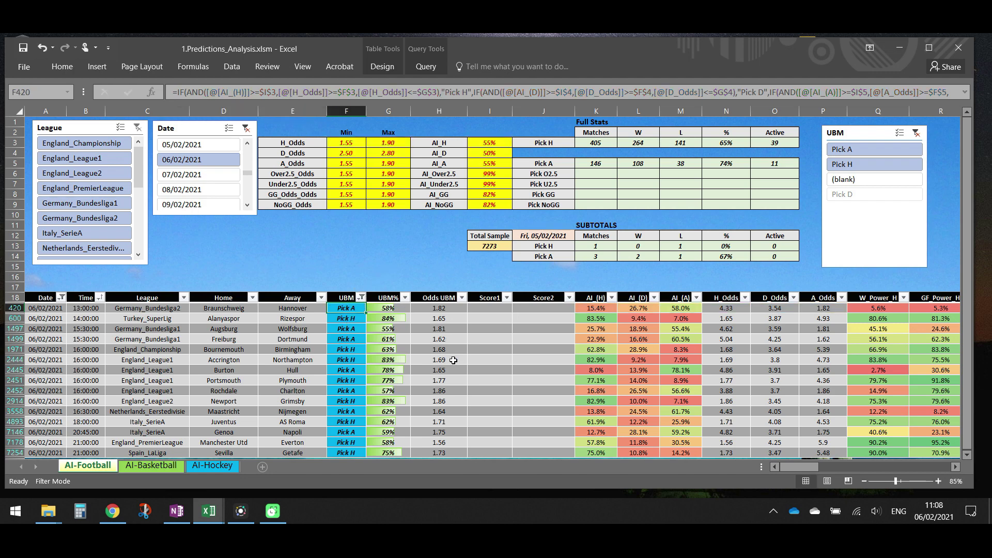
# Return Excel to full-screen view and nudge the UBM slicer, leaving the column filter unchanged
pyautogui.click(928, 47)
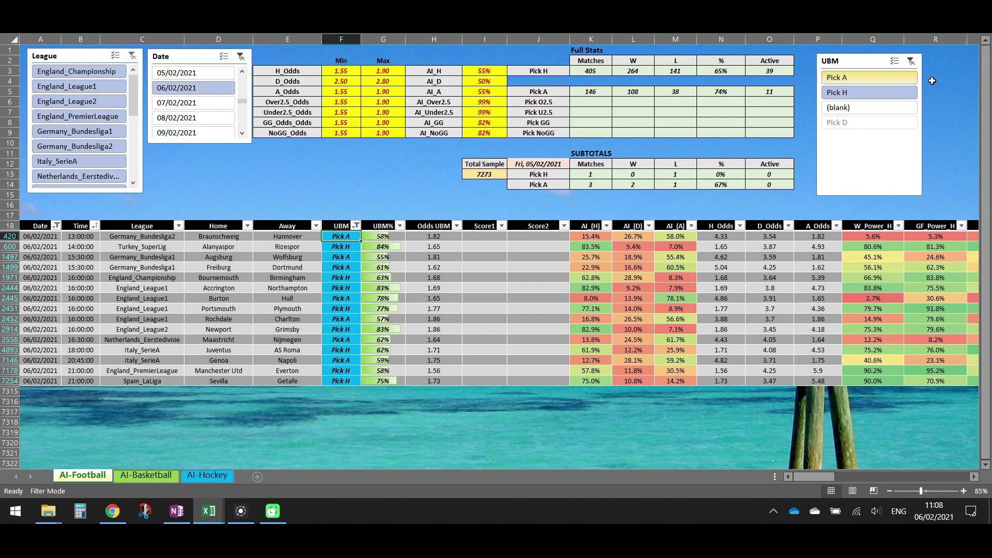
pyautogui.moveTo(860, 58)
pyautogui.mouseDown()
pyautogui.moveTo(865, 67)
pyautogui.moveTo(846, 61)
pyautogui.mouseUp()
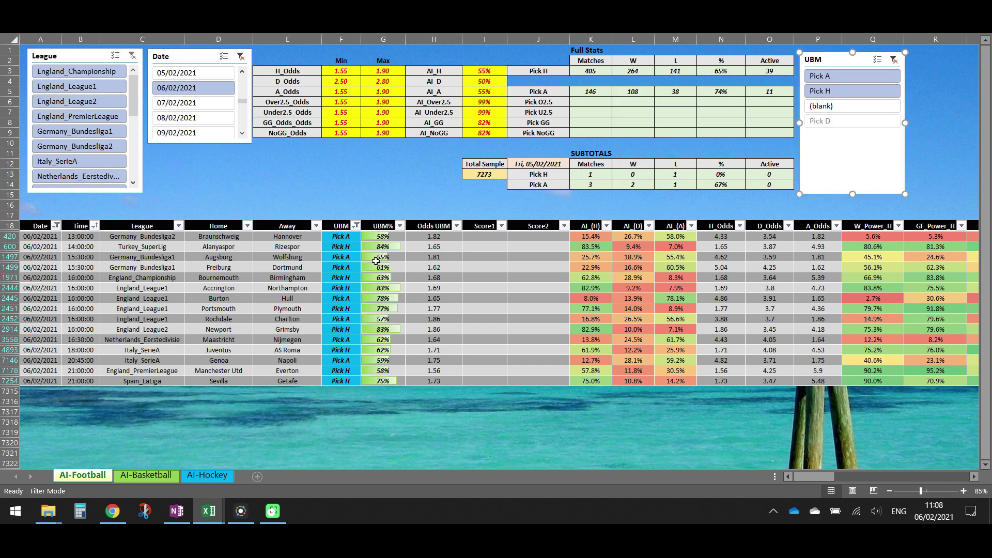
pyautogui.click(354, 226)
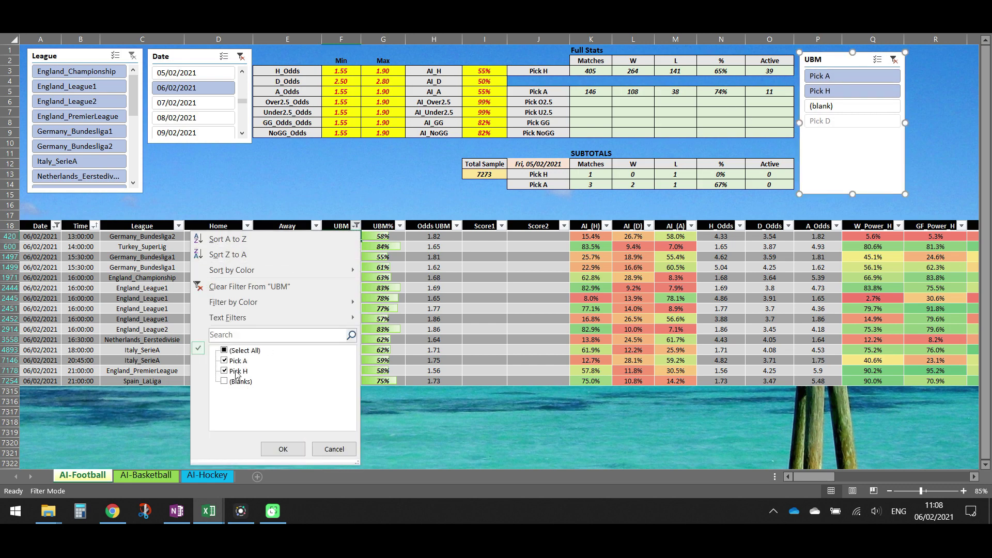
pyautogui.press('Escape')
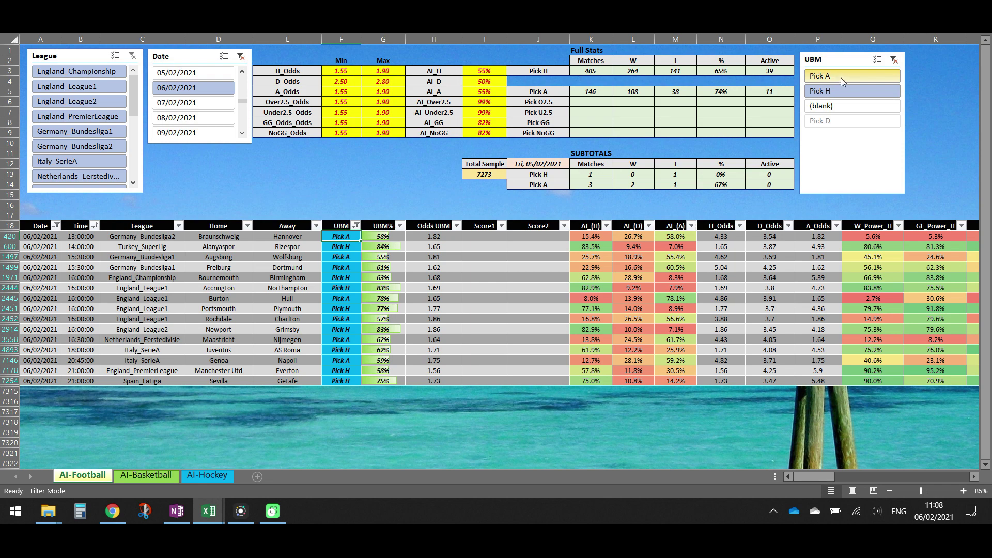
# Reset the UBM slicer to show only Pick A and Pick H matches
pyautogui.click(893, 60)
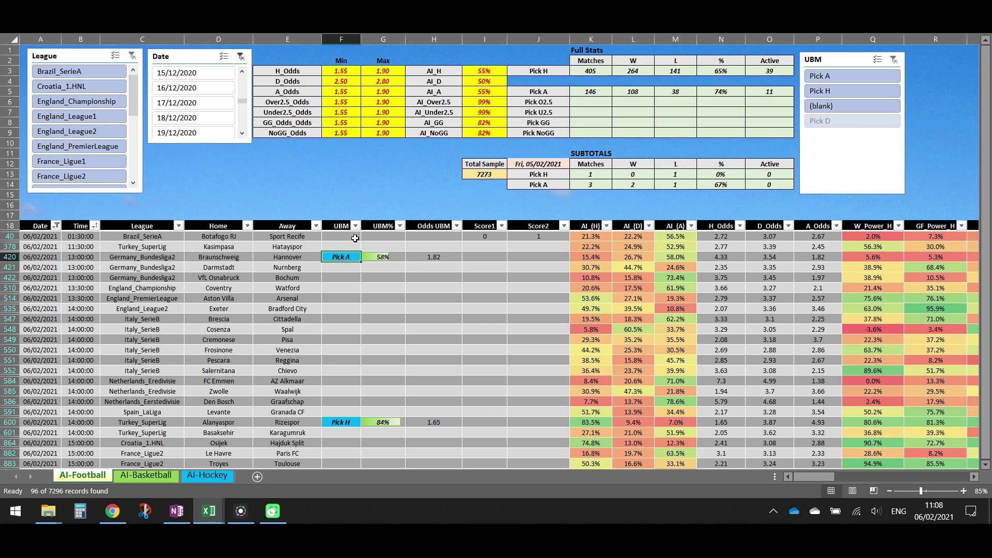
pyautogui.click(845, 76)
pyautogui.keyDown('ctrl'); pyautogui.click(846, 92); pyautogui.keyUp('ctrl')
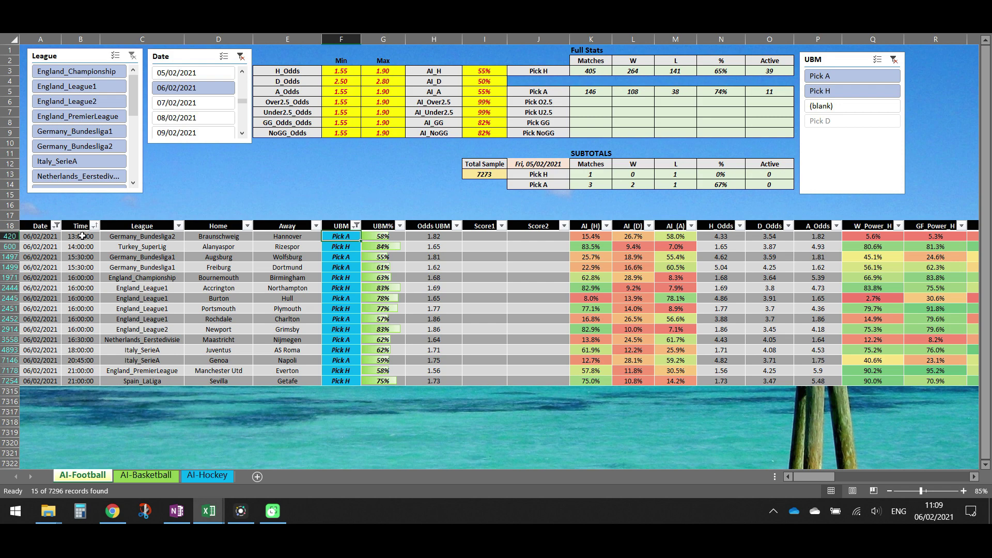
pyautogui.moveTo(82, 237); pyautogui.dragTo(82, 382)
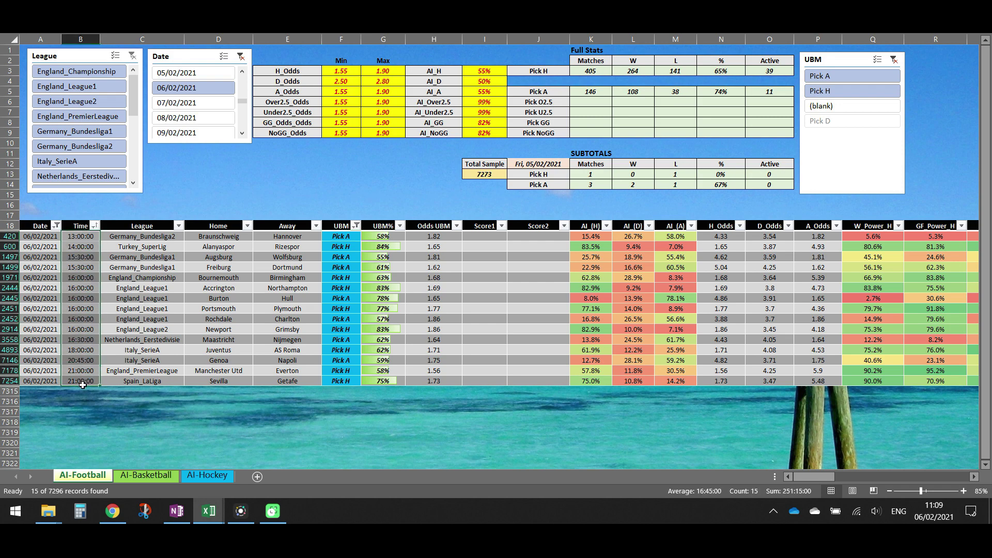
pyautogui.click(222, 268)
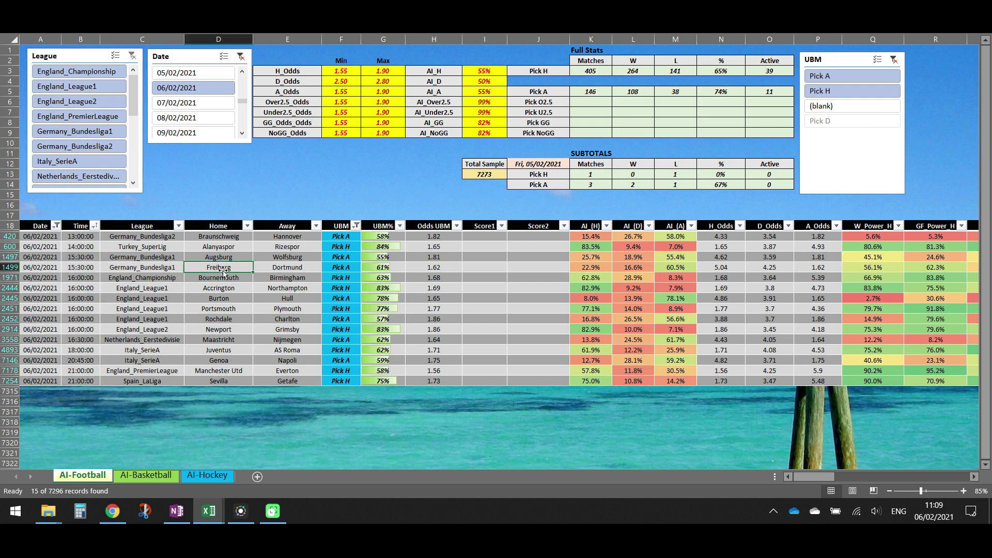
pyautogui.click(158, 237)
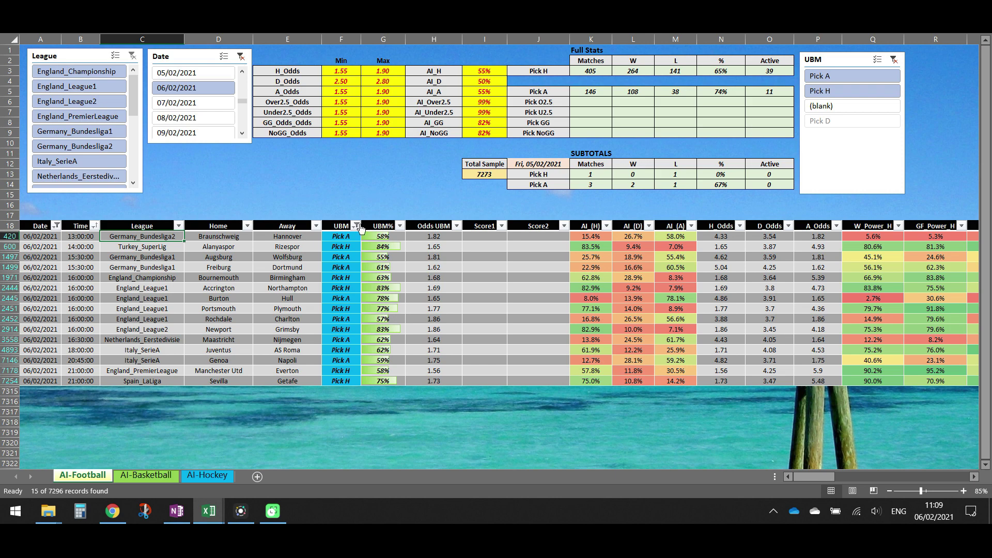
pyautogui.click(343, 238)
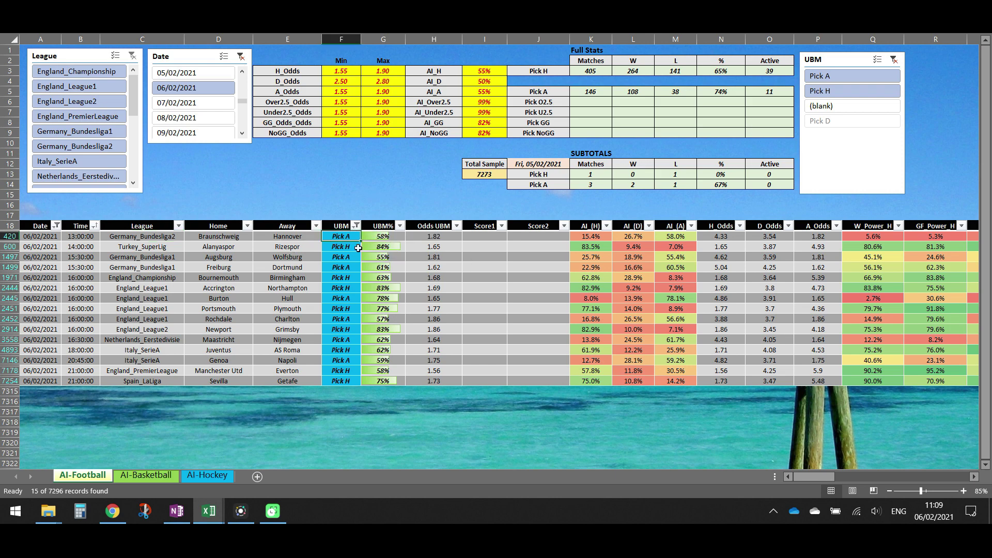
pyautogui.click(387, 238)
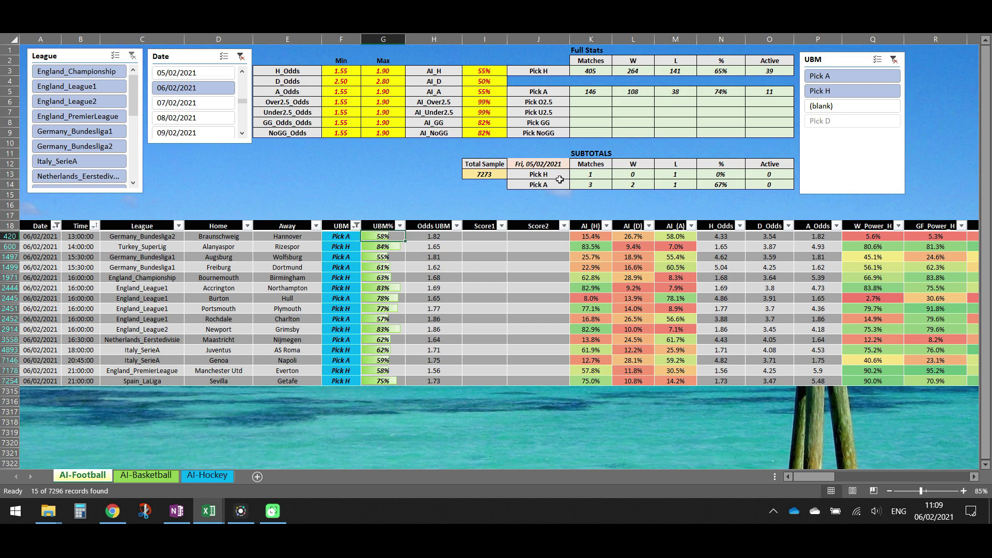
pyautogui.moveTo(596, 71); pyautogui.dragTo(772, 93)
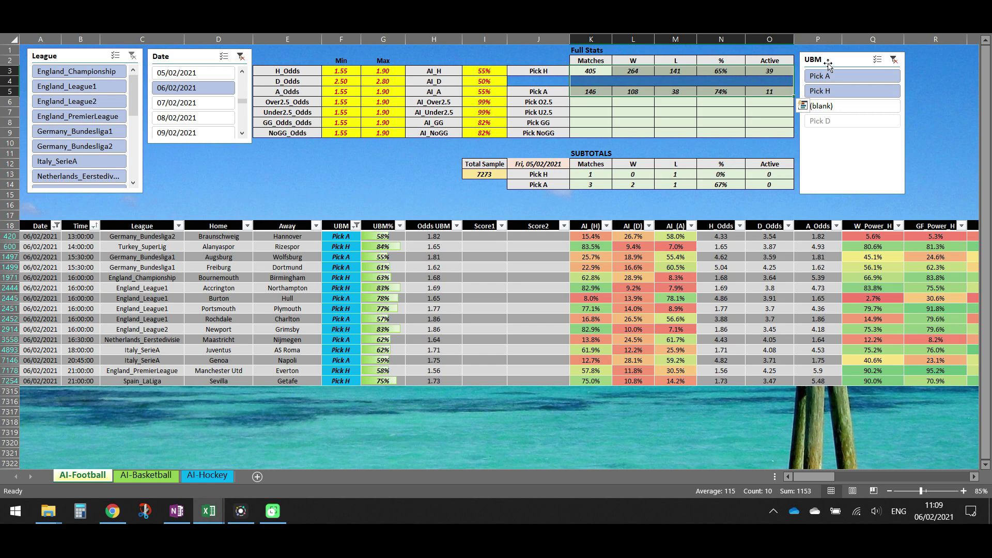
pyautogui.moveTo(827, 64); pyautogui.dragTo(845, 65)
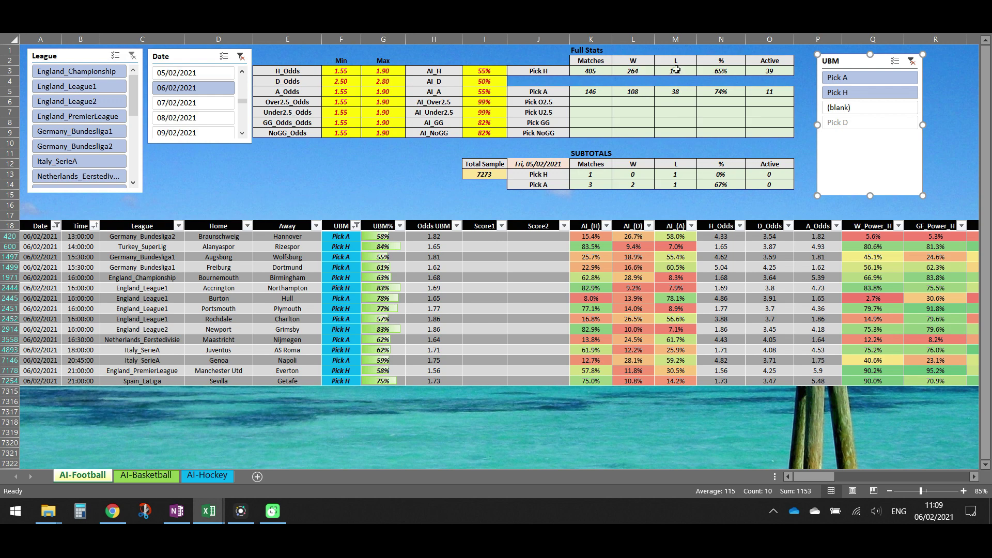
pyautogui.click(539, 92)
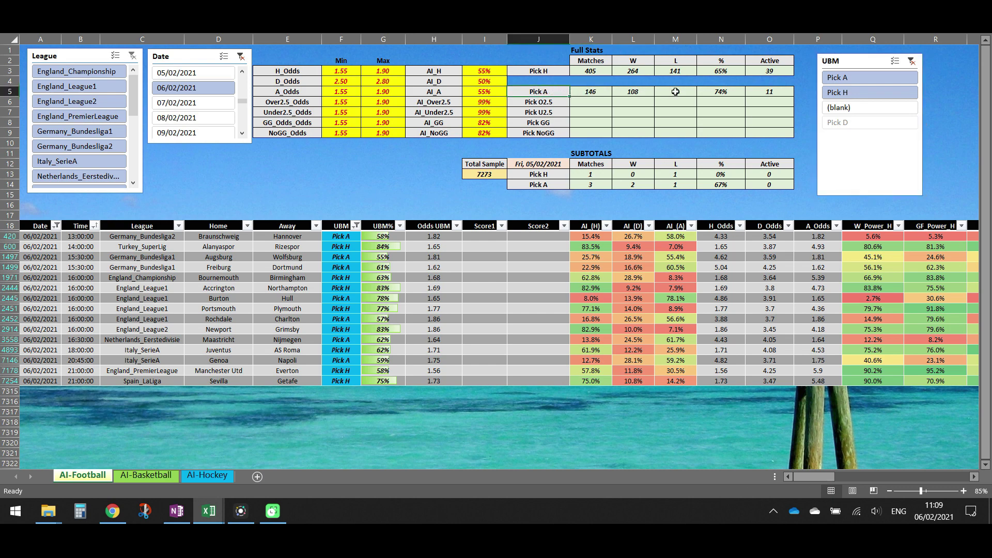
pyautogui.click(719, 91)
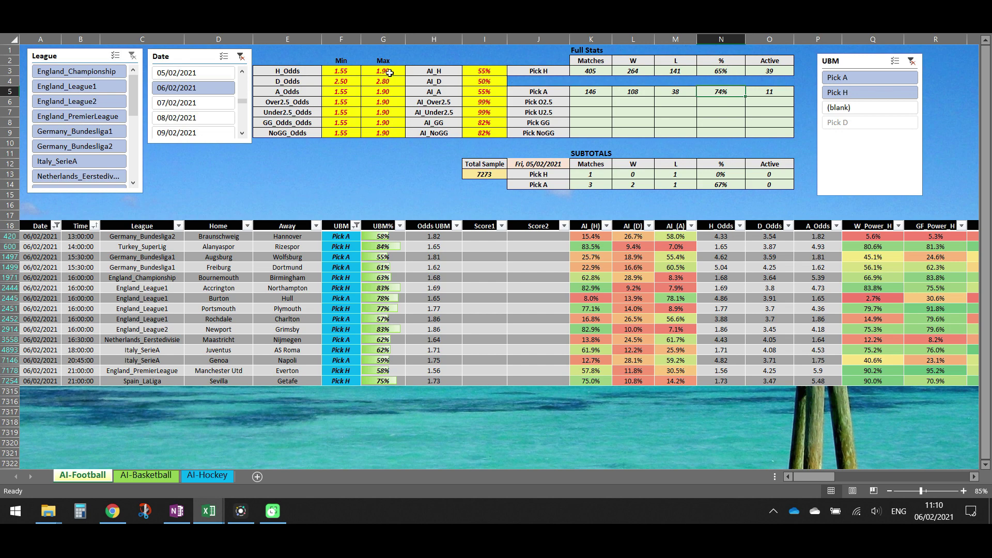
pyautogui.click(388, 72)
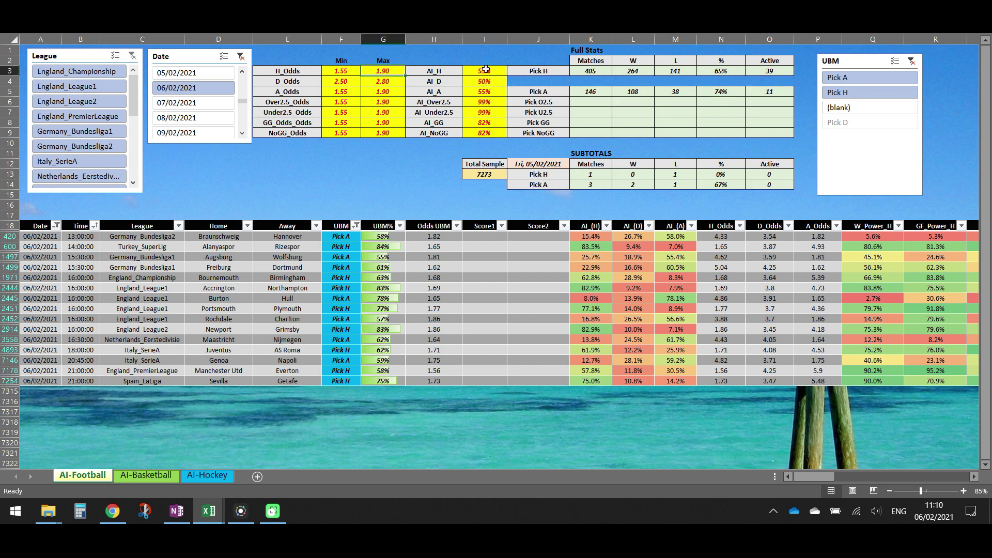
pyautogui.click(484, 69)
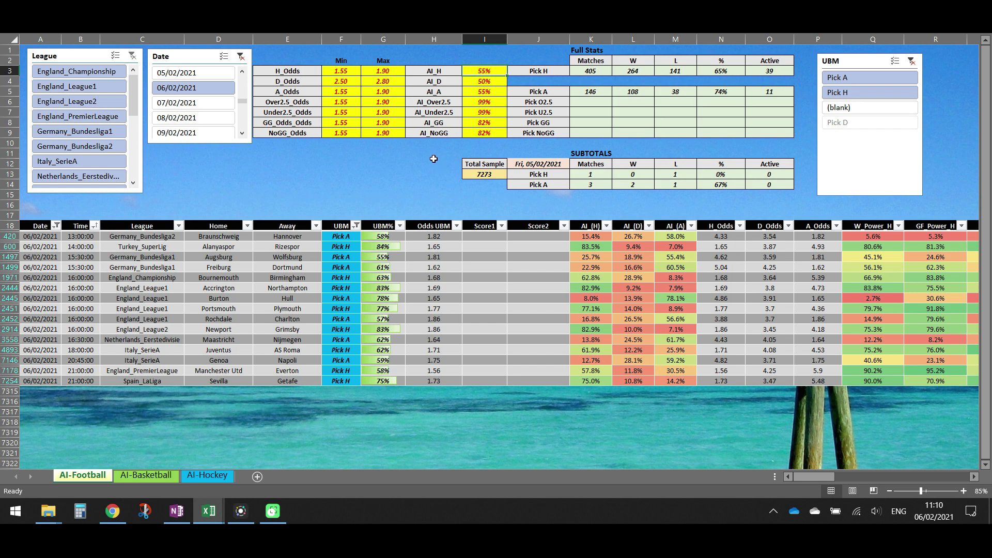
pyautogui.write('60')
pyautogui.press('Return')
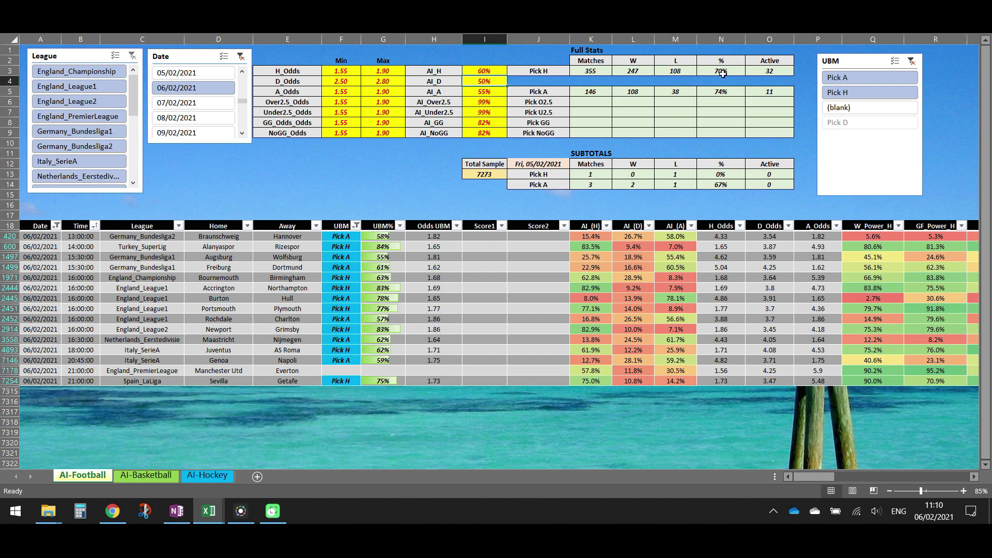
pyautogui.click(487, 68)
pyautogui.write('55')
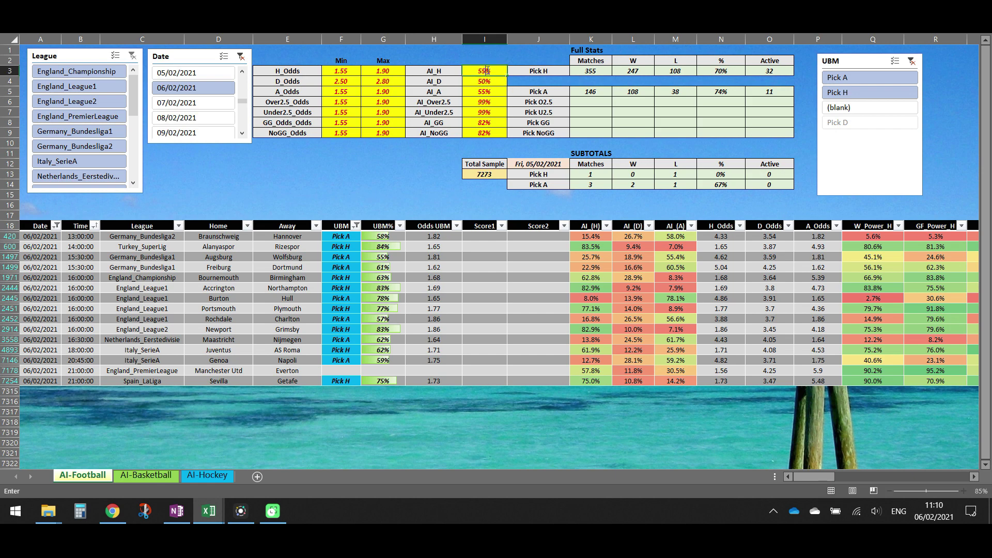
pyautogui.press('Return')
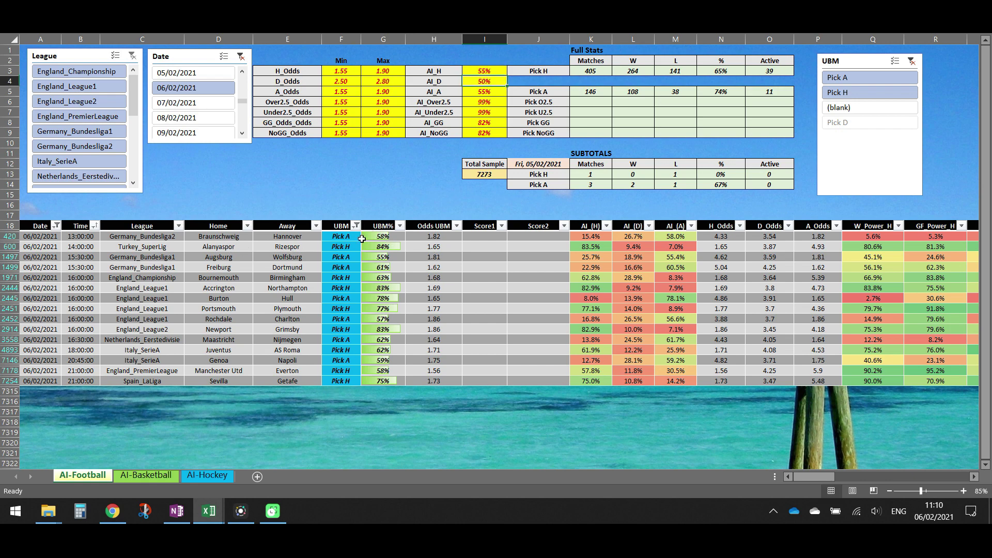
pyautogui.click(350, 239)
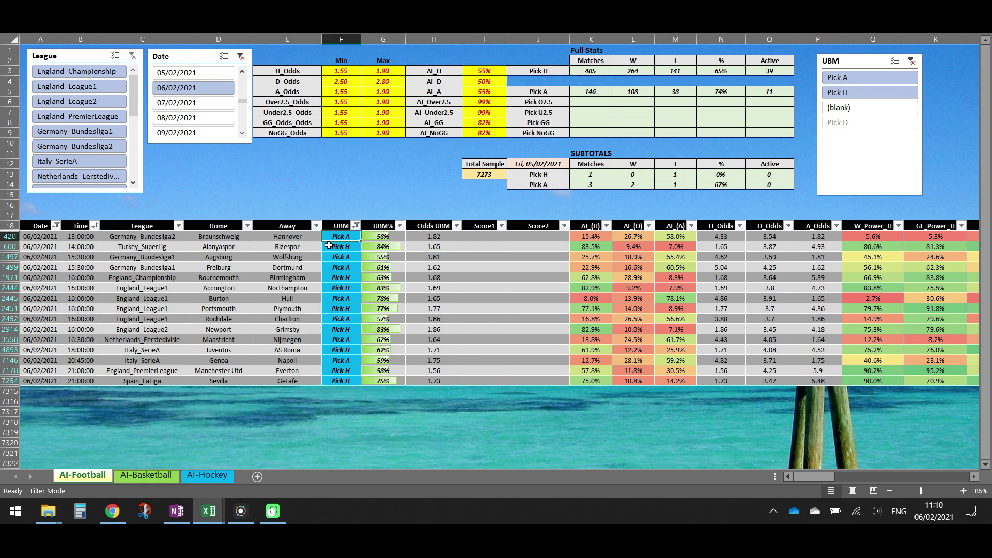
pyautogui.click(434, 239)
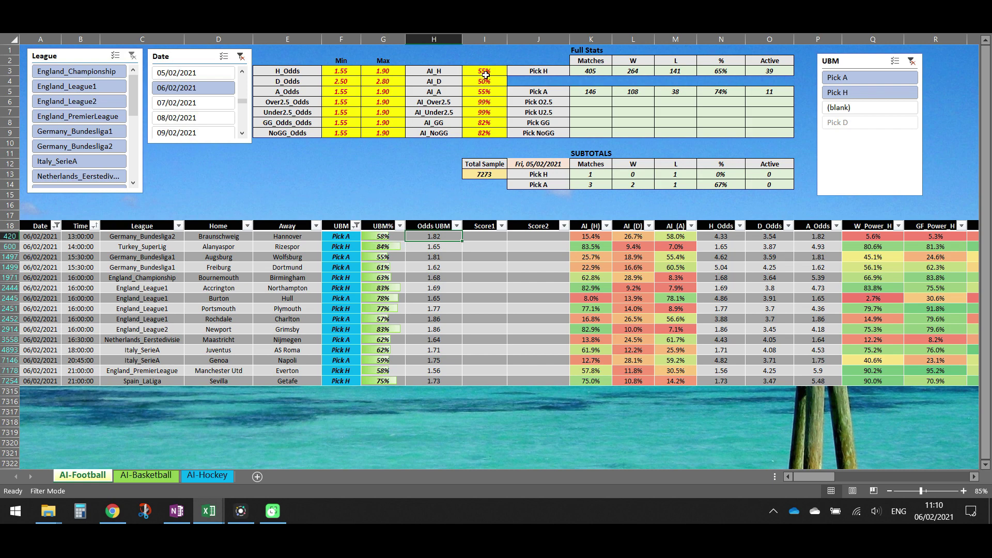
pyautogui.click(485, 73)
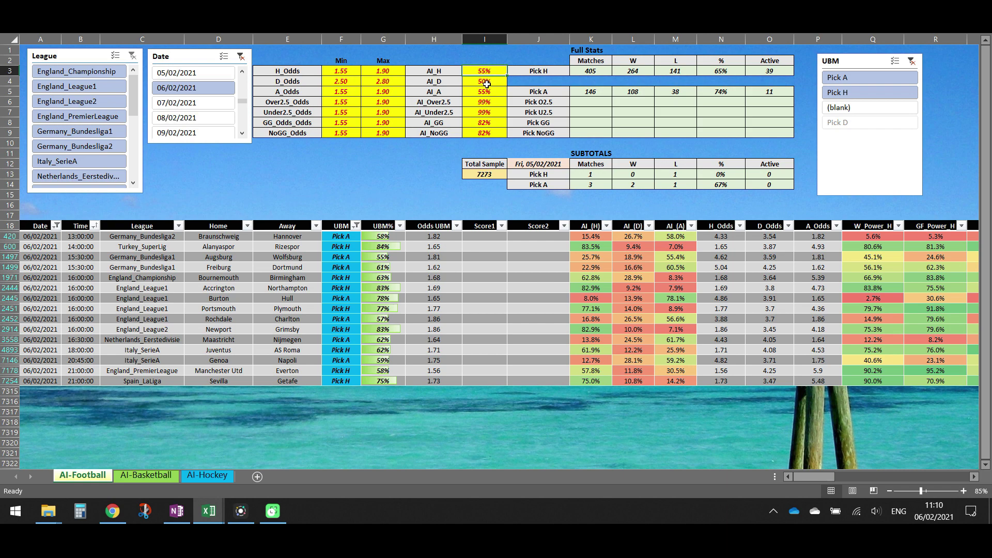
pyautogui.click(484, 93)
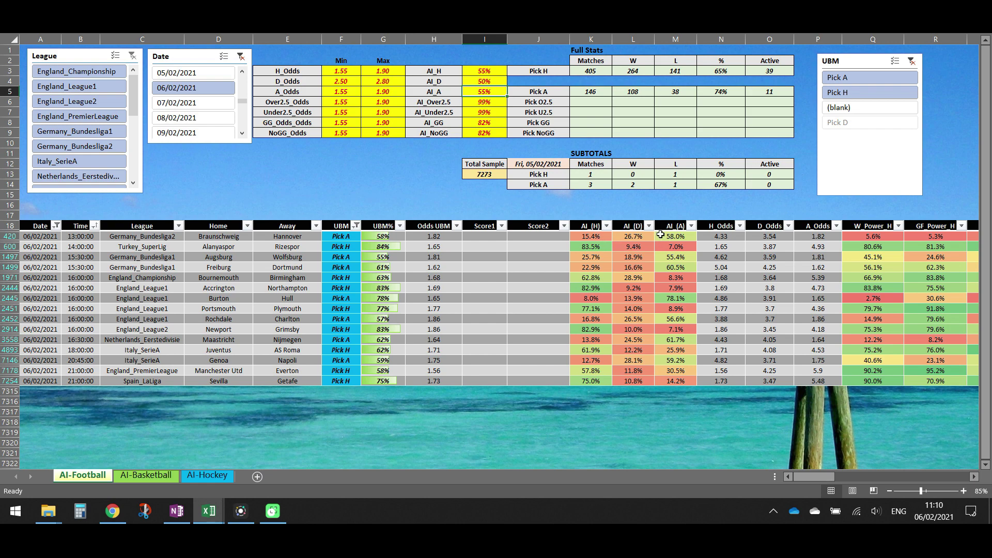
pyautogui.click(670, 236)
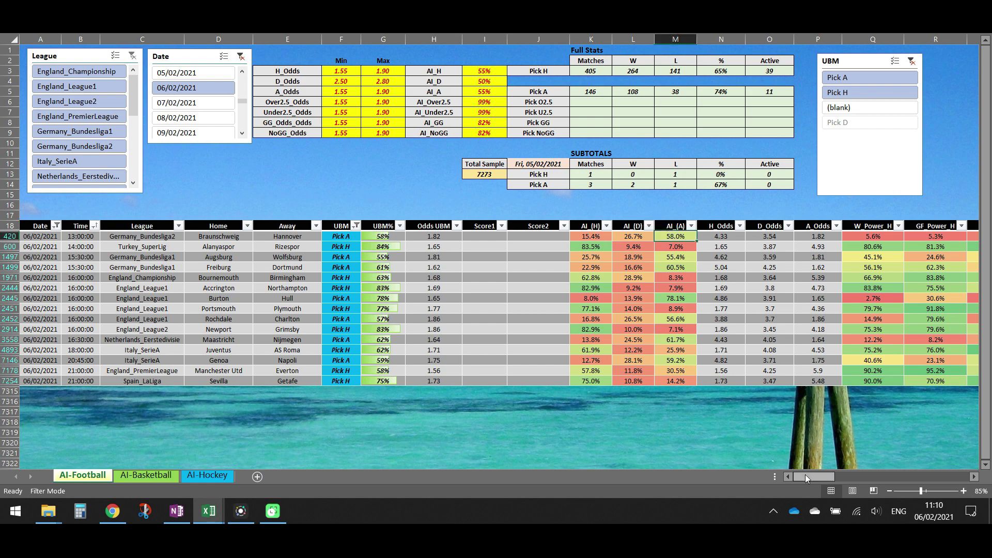
pyautogui.moveTo(804, 474); pyautogui.dragTo(814, 476)
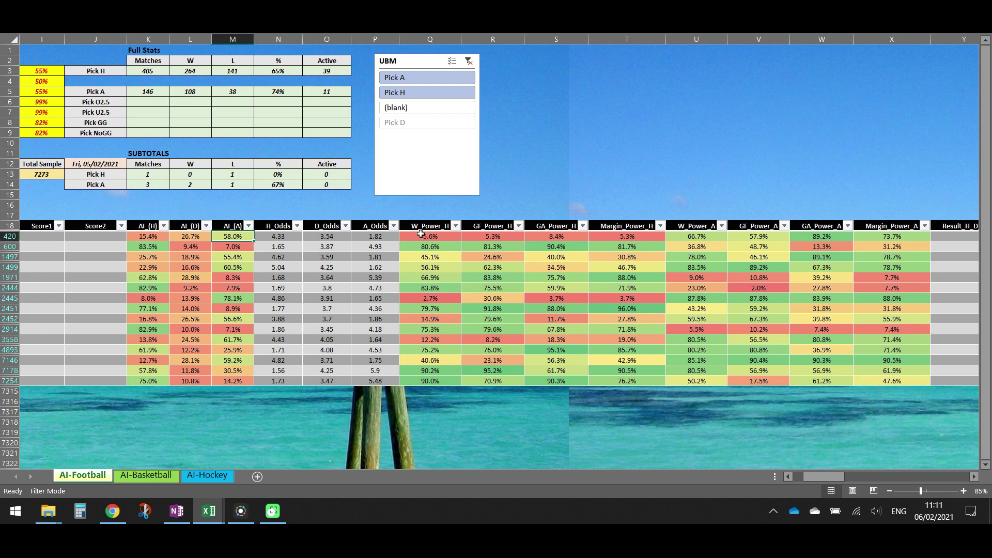
pyautogui.moveTo(421, 235); pyautogui.dragTo(893, 236)
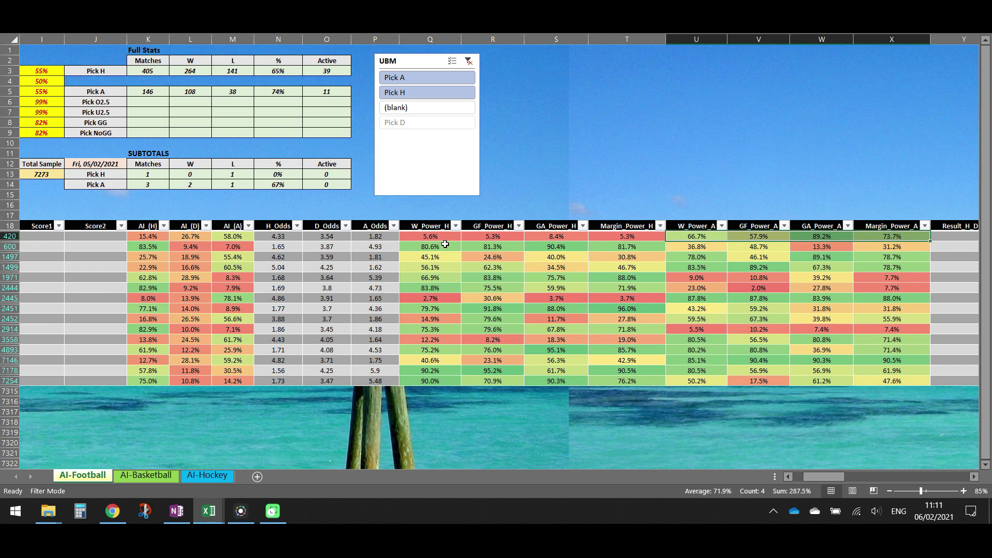
pyautogui.moveTo(422, 235); pyautogui.dragTo(509, 237)
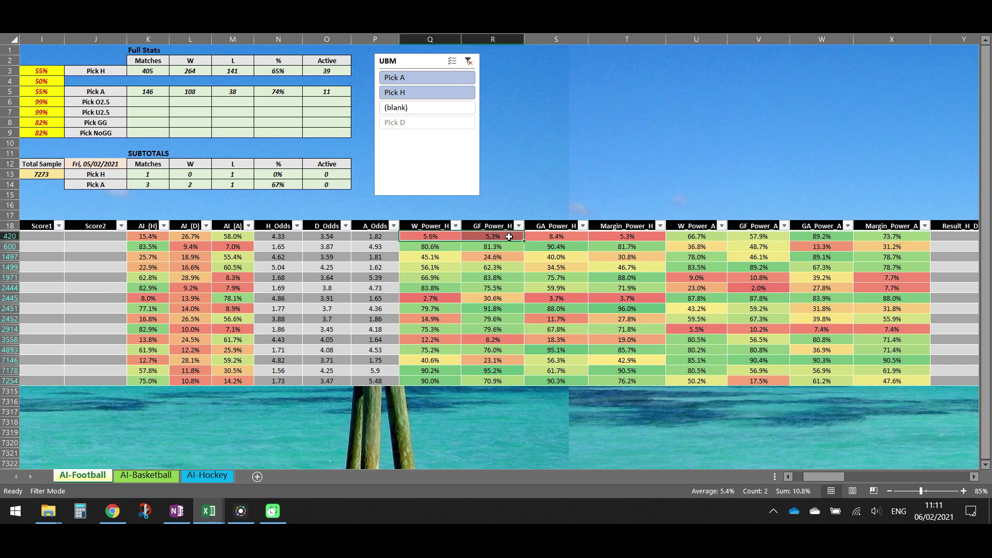
pyautogui.click(440, 236)
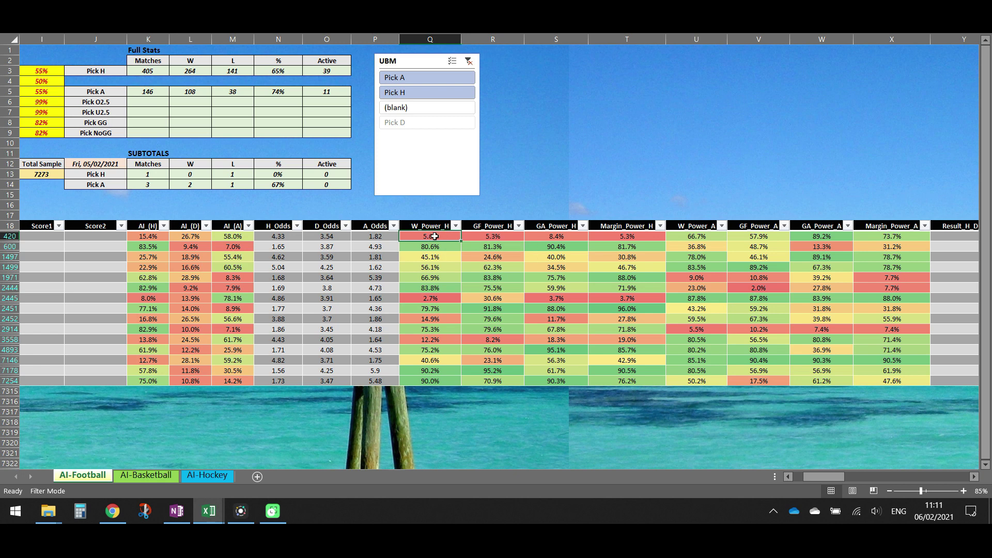
pyautogui.click(474, 235)
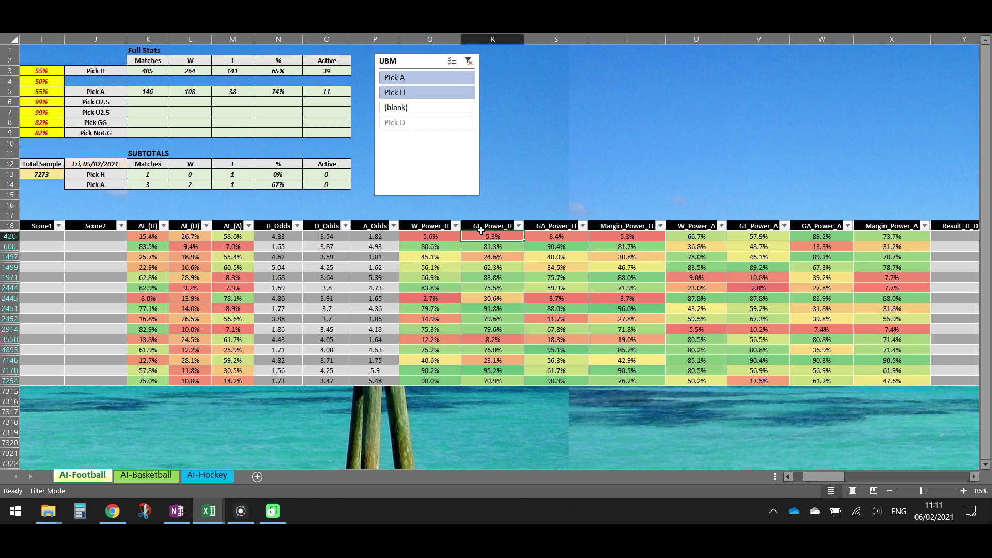
pyautogui.click(554, 240)
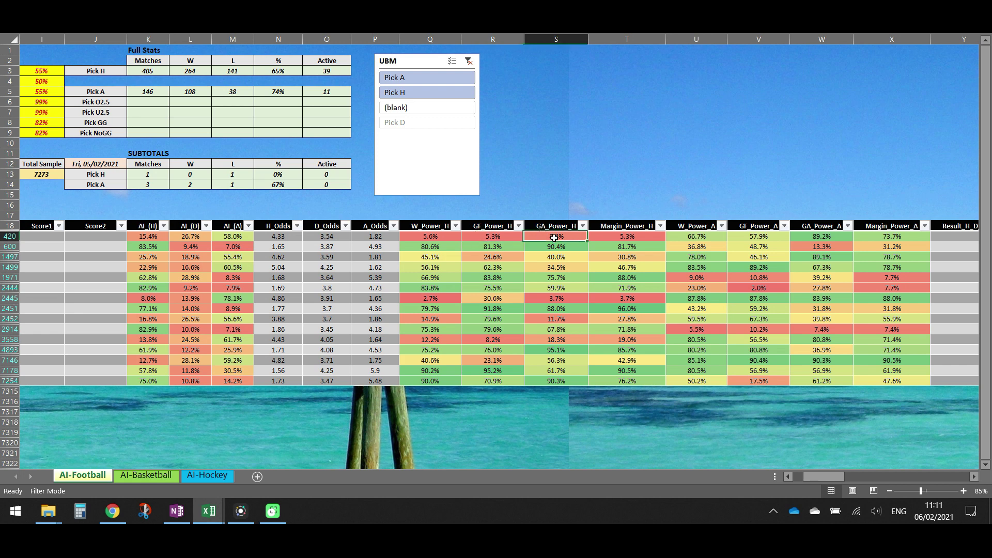
pyautogui.click(610, 240)
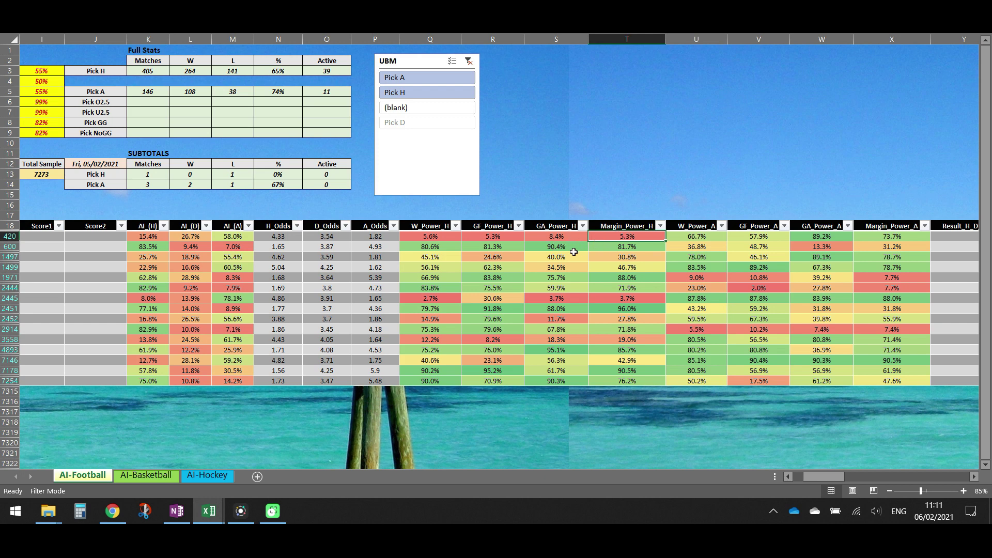
pyautogui.moveTo(703, 241); pyautogui.dragTo(876, 238)
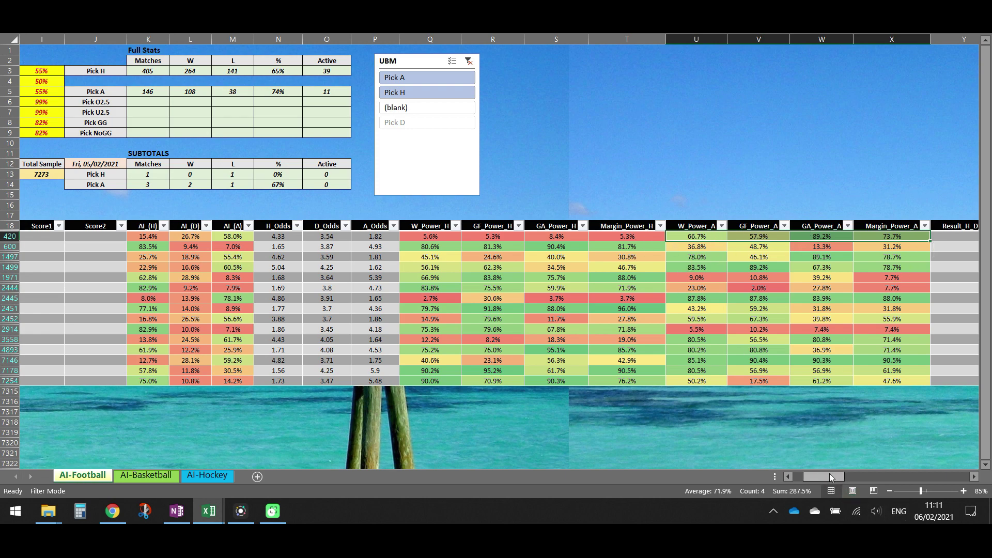
pyautogui.moveTo(830, 477); pyautogui.dragTo(808, 474)
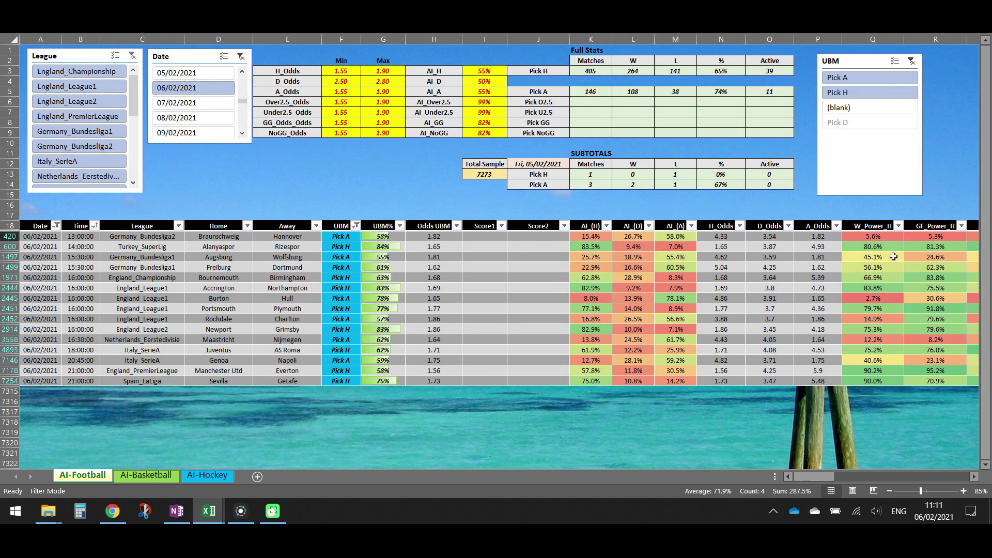
pyautogui.click(670, 239)
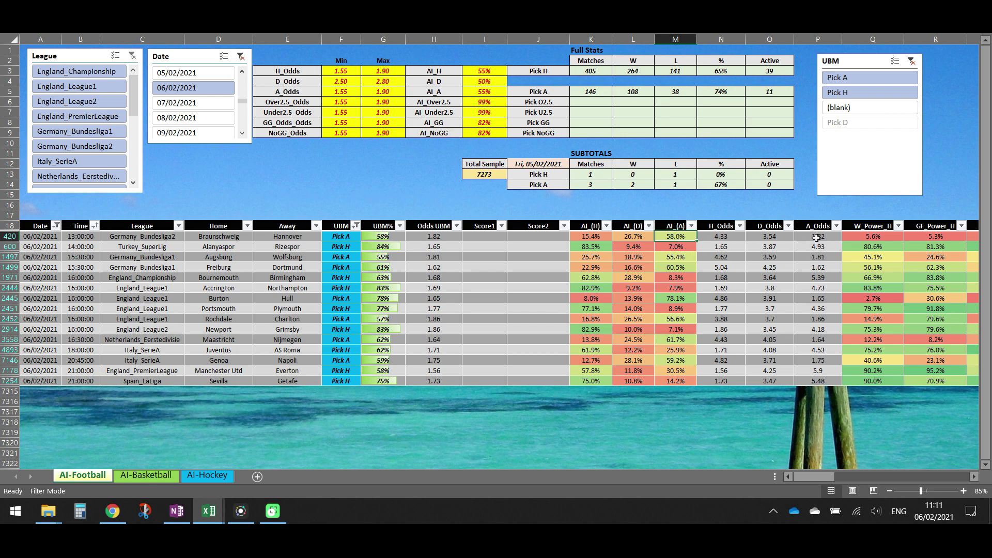
pyautogui.moveTo(816, 237); pyautogui.dragTo(774, 381)
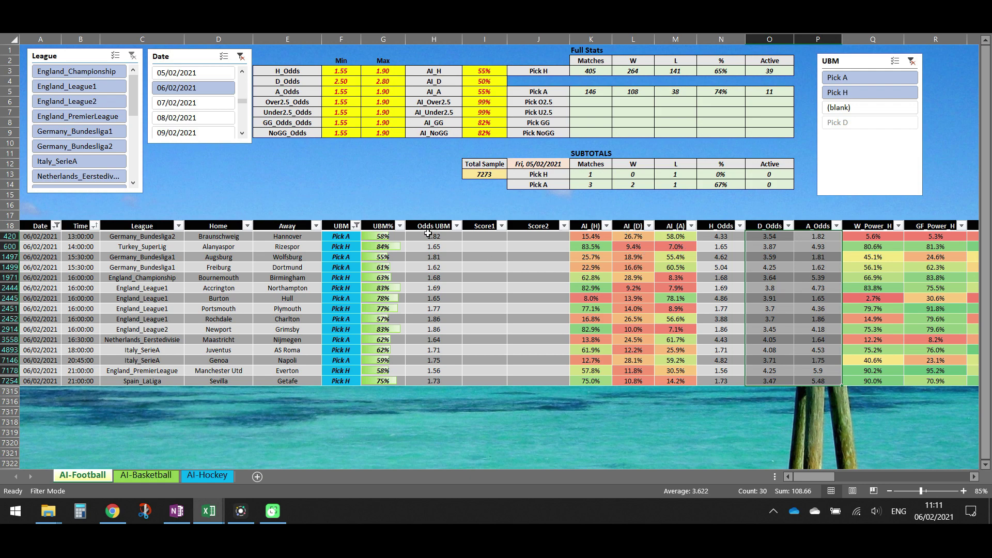
pyautogui.click(365, 241)
pyautogui.click(354, 236)
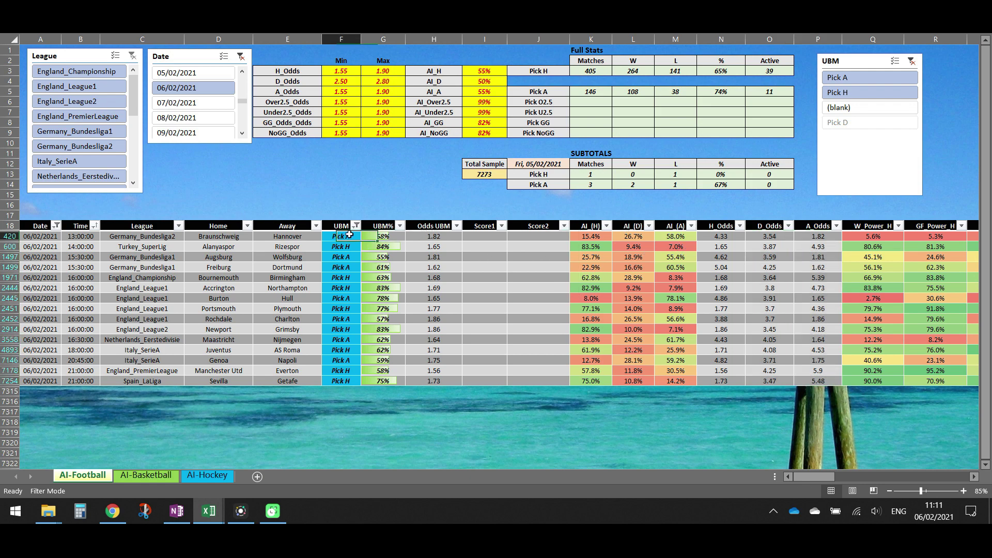
pyautogui.click(430, 239)
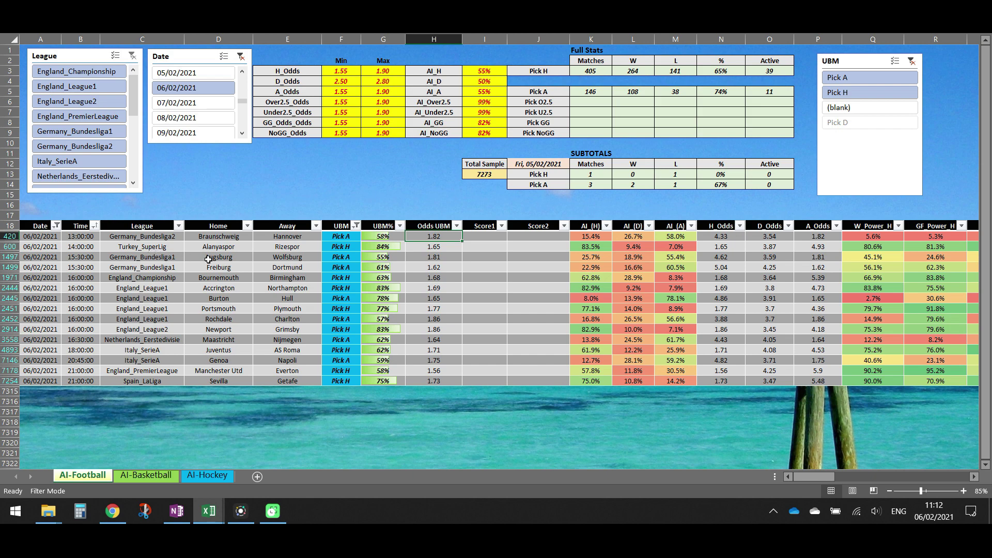
pyautogui.click(343, 248)
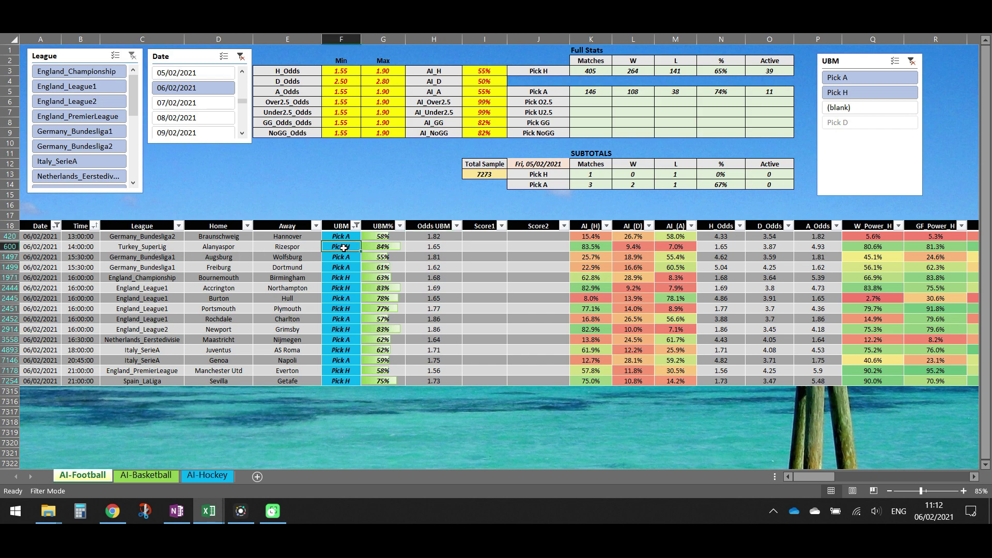
pyautogui.click(380, 247)
pyautogui.click(430, 248)
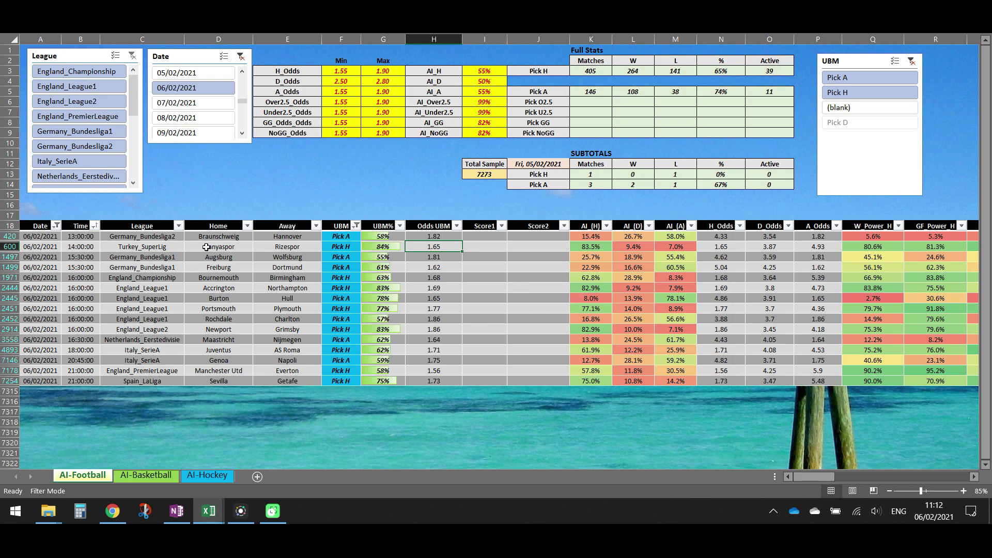
pyautogui.moveTo(802, 476); pyautogui.dragTo(821, 478)
# Check row 600's home and away power figures, then scroll back to column A
pyautogui.moveTo(390, 247); pyautogui.dragTo(574, 248)
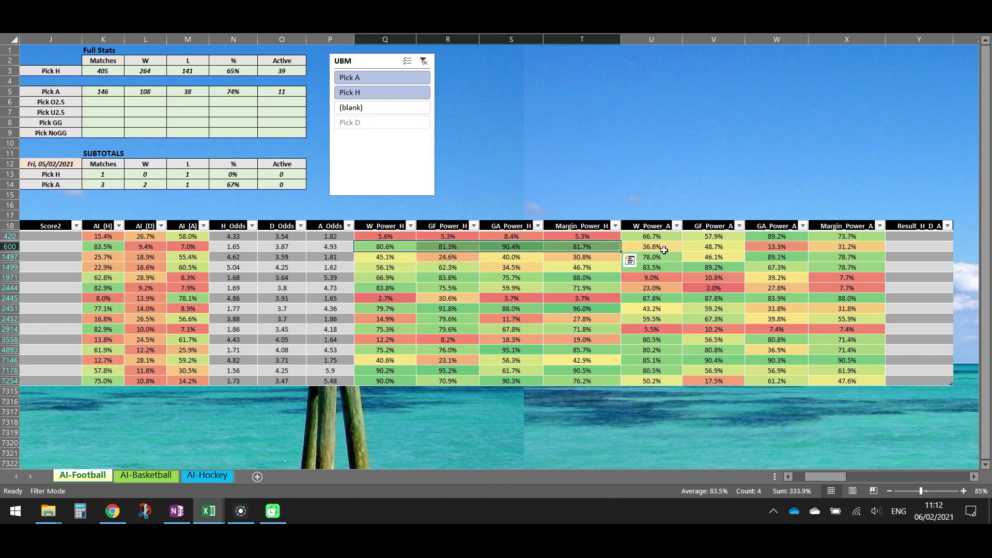
pyautogui.moveTo(664, 250); pyautogui.dragTo(847, 247)
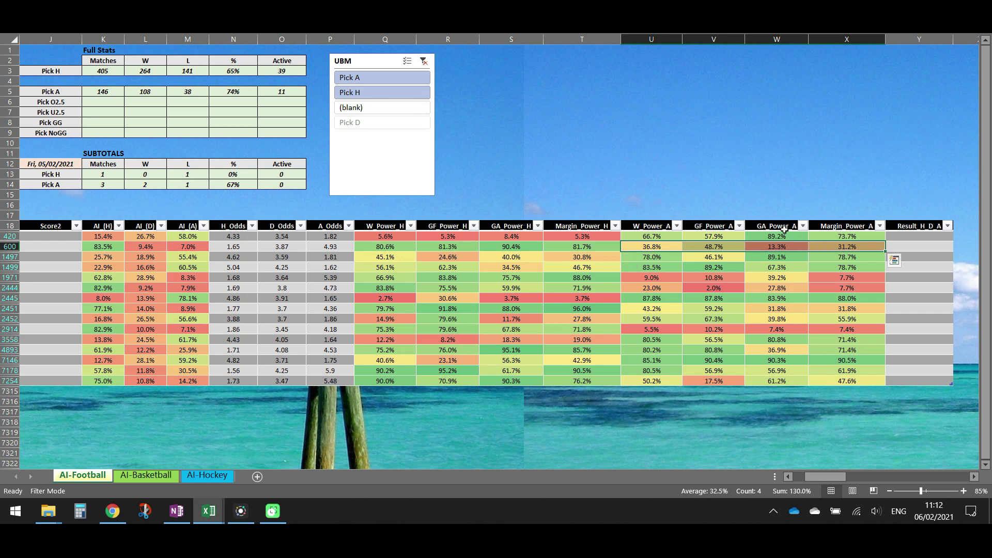
pyautogui.click(781, 248)
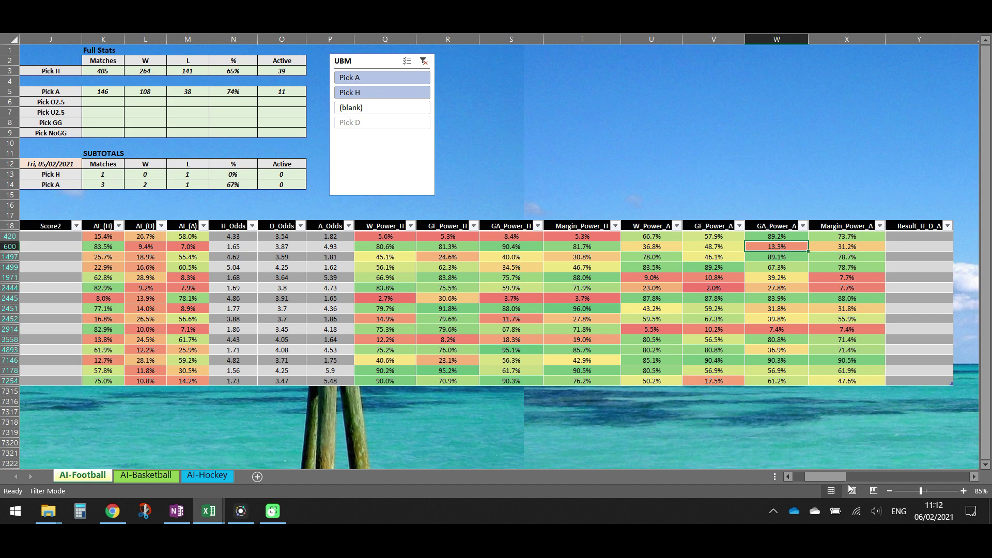
pyautogui.moveTo(839, 477); pyautogui.dragTo(826, 476)
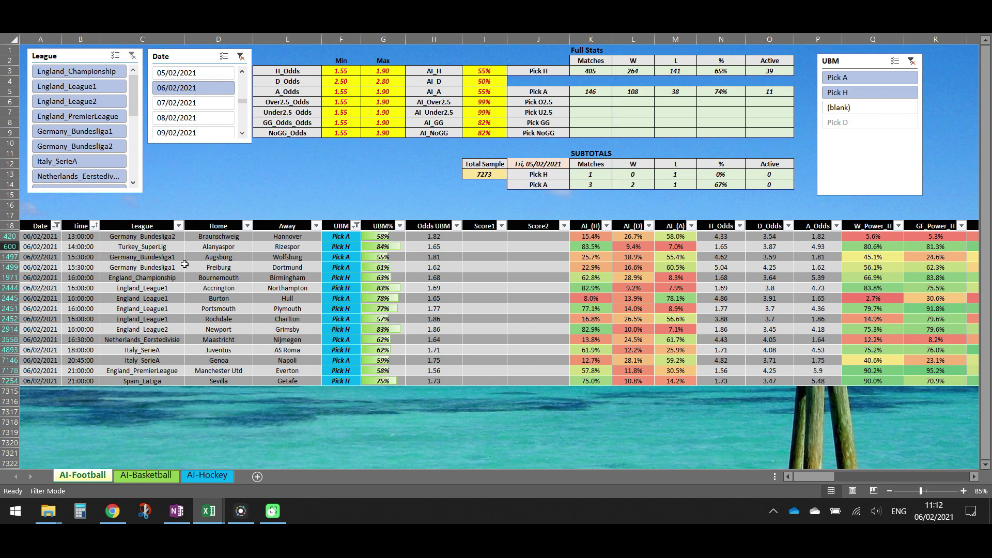
pyautogui.moveTo(222, 267); pyautogui.dragTo(299, 268)
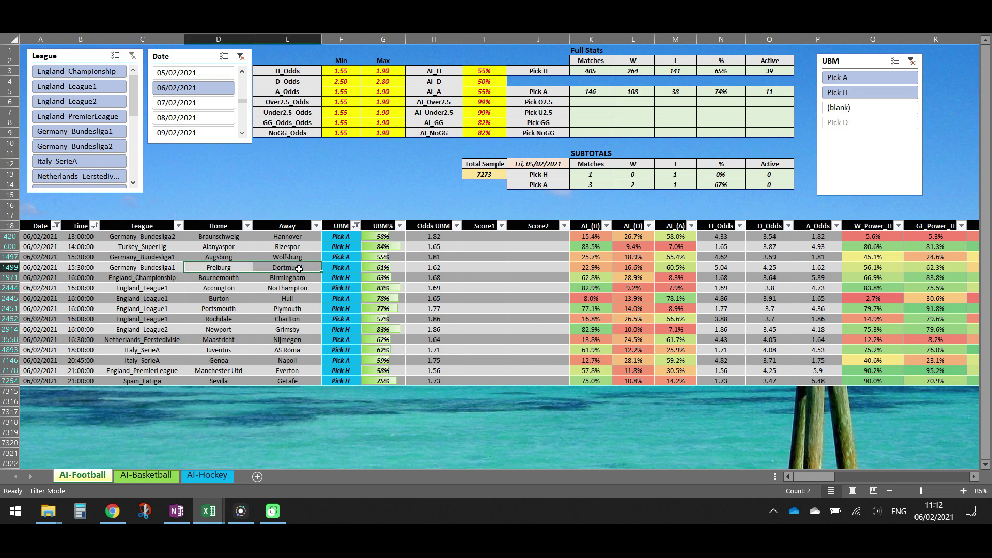
pyautogui.click(385, 266)
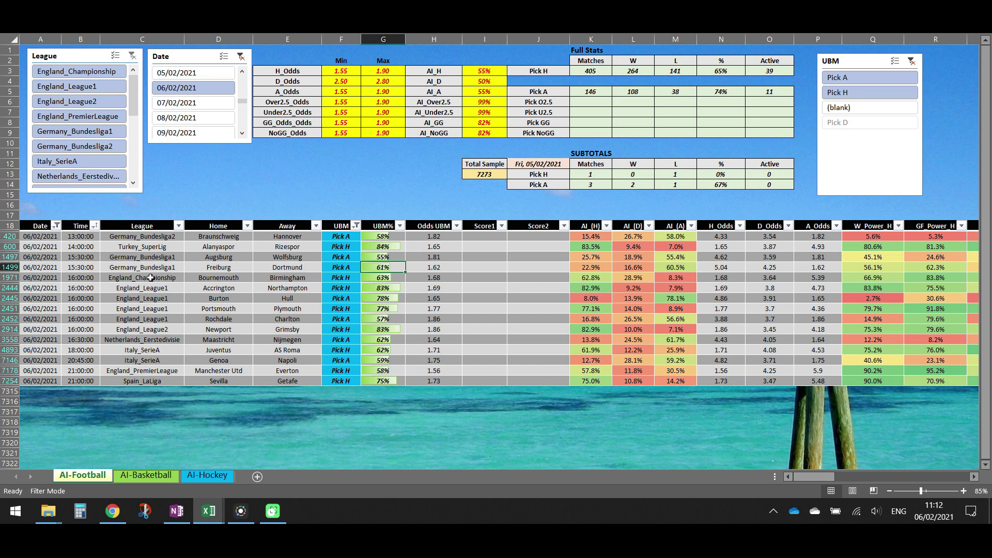
pyautogui.click(150, 278)
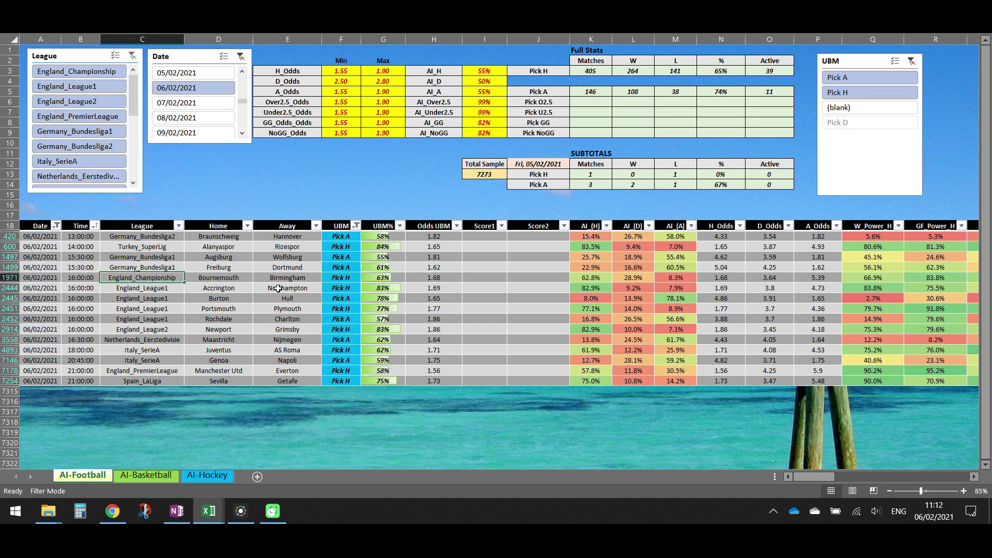
pyautogui.click(385, 278)
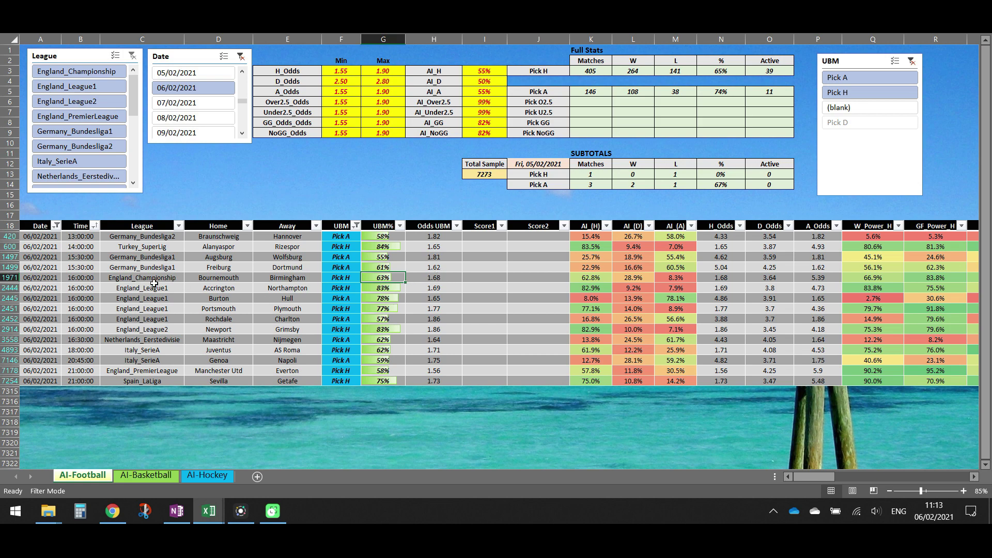
pyautogui.click(153, 287)
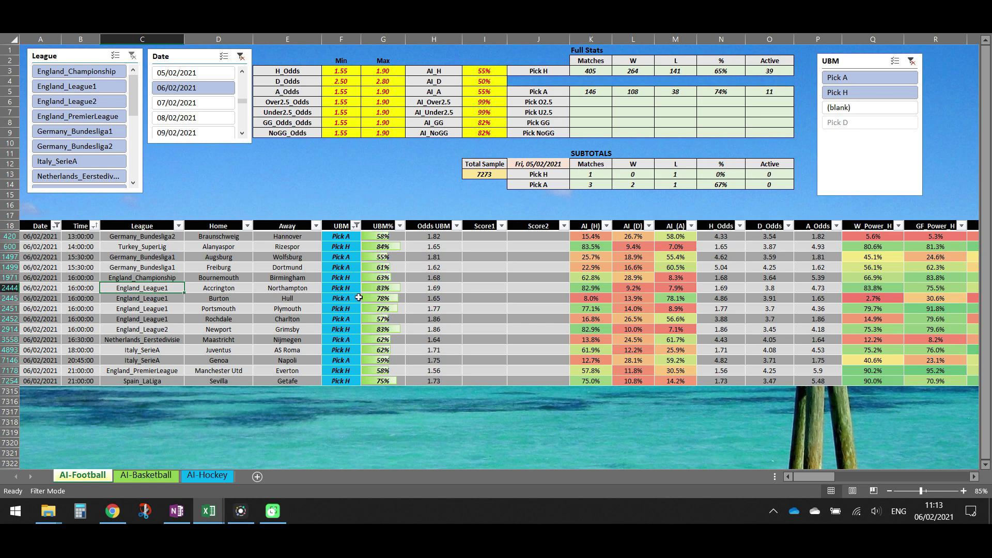
pyautogui.click(384, 288)
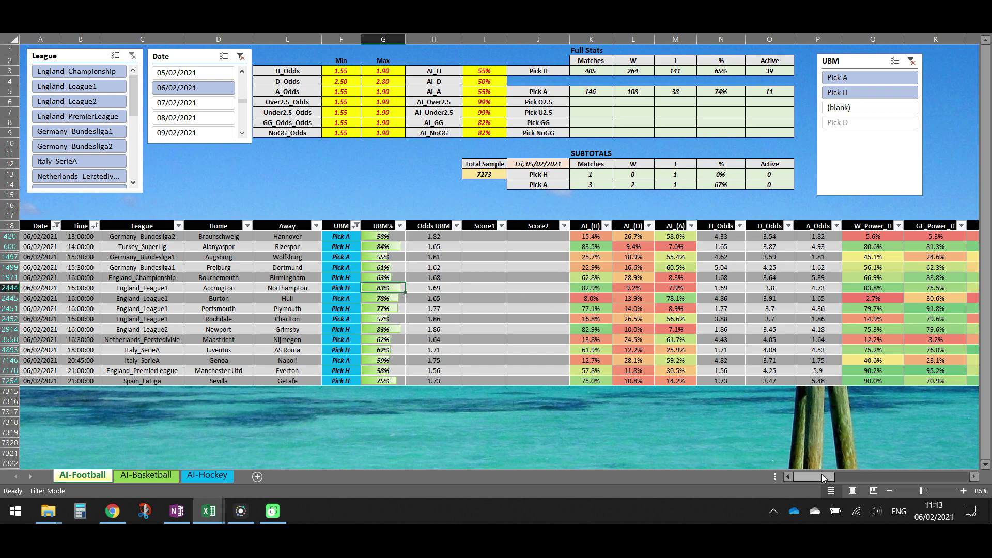
pyautogui.moveTo(821, 473); pyautogui.dragTo(827, 474)
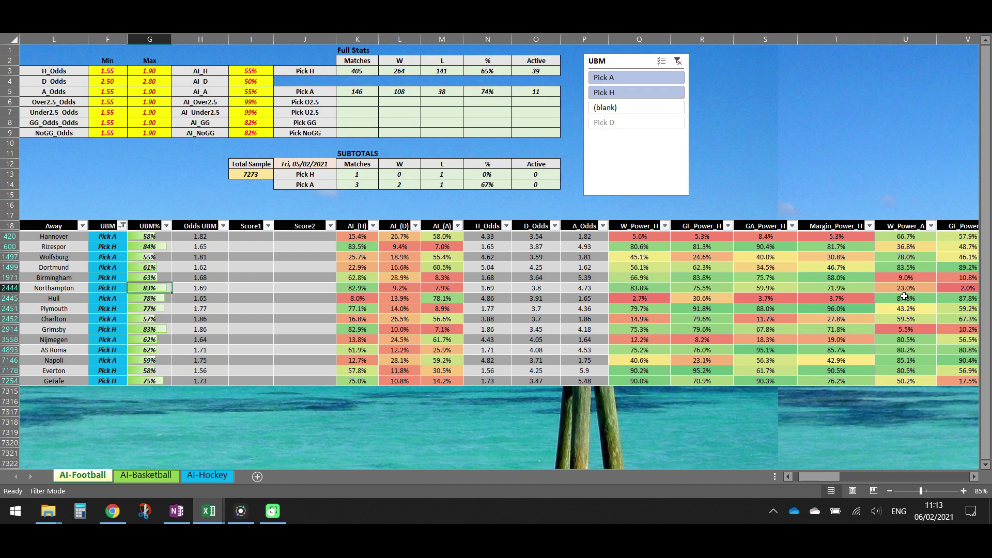
pyautogui.moveTo(825, 478); pyautogui.dragTo(819, 478)
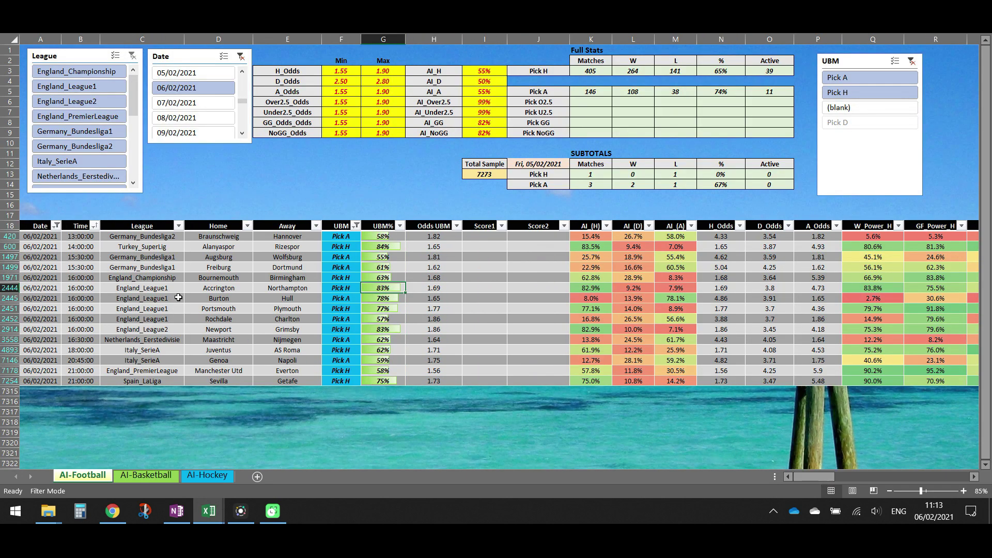
pyautogui.click(212, 300)
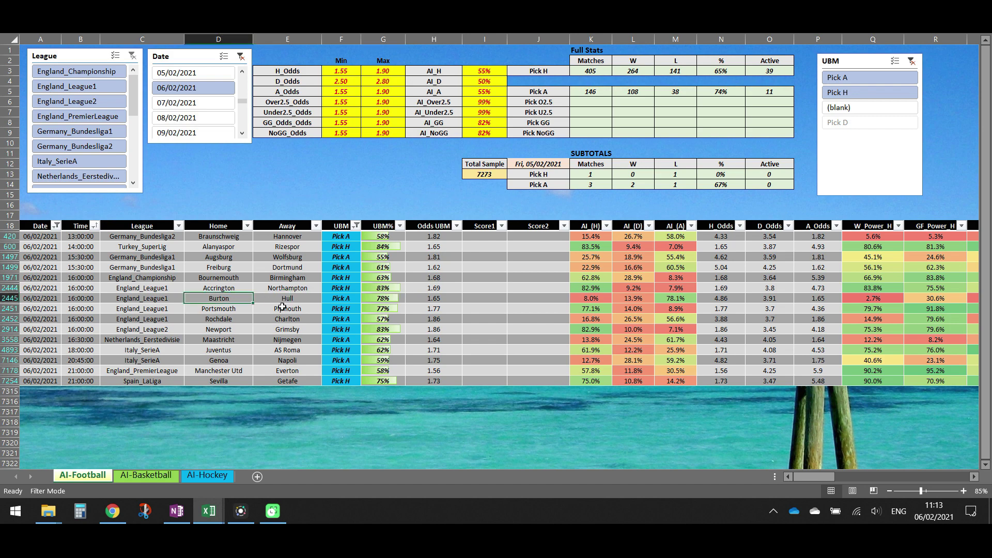
pyautogui.click(286, 301)
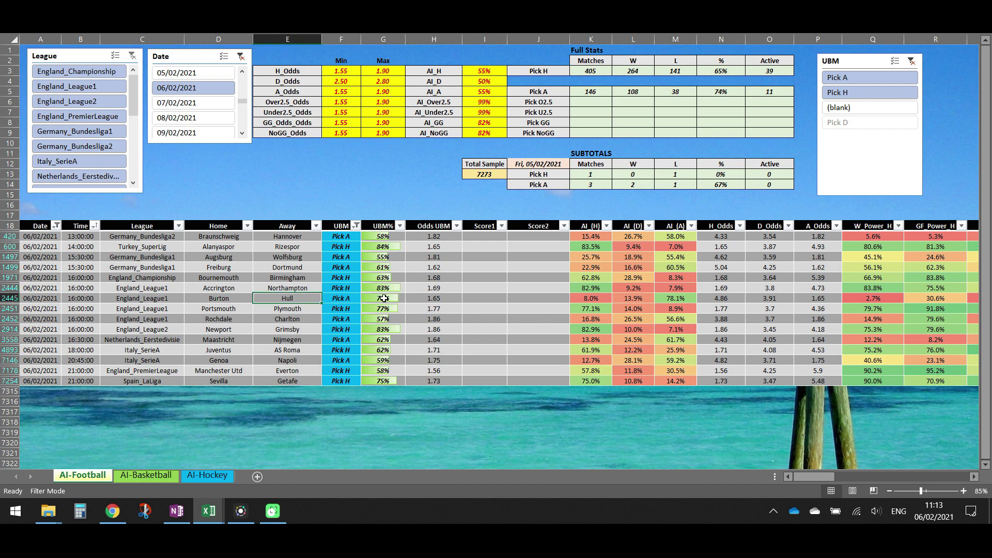
pyautogui.click(230, 309)
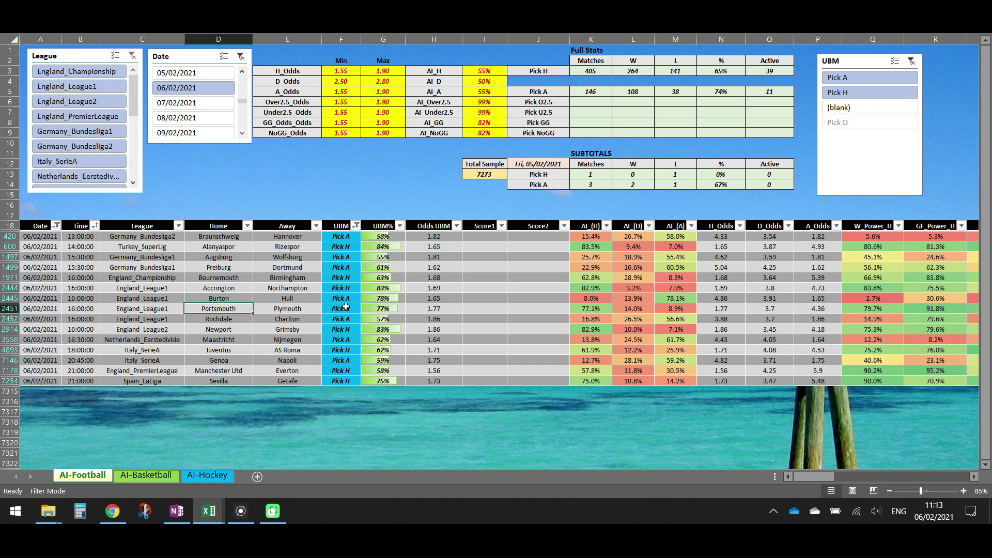
pyautogui.click(343, 308)
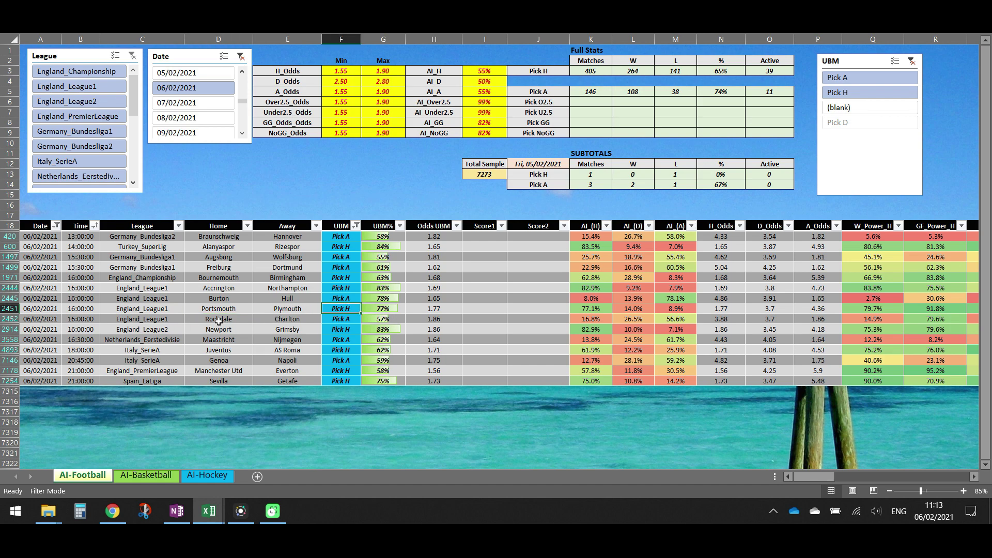
pyautogui.moveTo(219, 318); pyautogui.dragTo(283, 320)
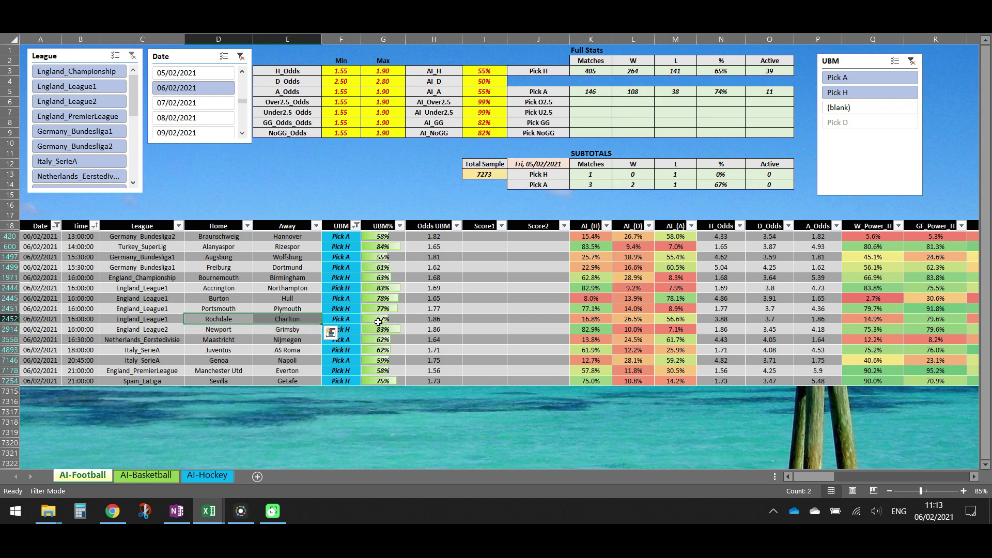
pyautogui.moveTo(236, 332); pyautogui.dragTo(290, 331)
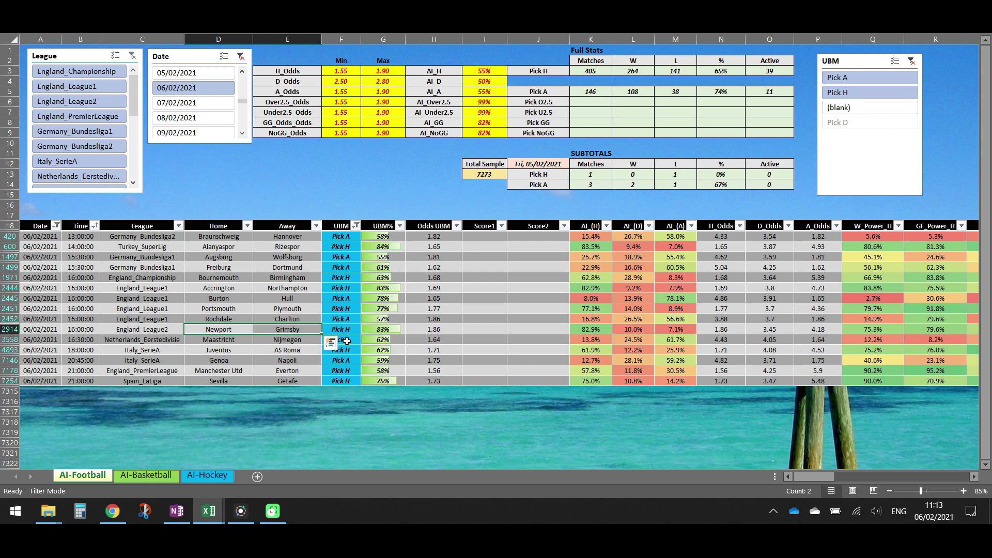
pyautogui.click(347, 341)
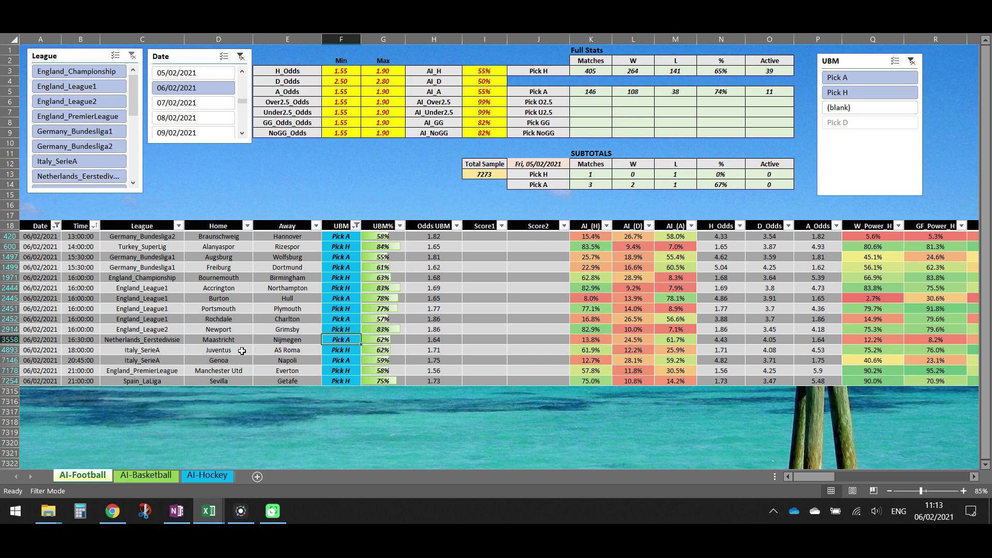
# Review the Juventus–AS Roma Pick H at 1.71 and Genoa–Napoli at 59%
pyautogui.moveTo(276, 350); pyautogui.dragTo(247, 350)
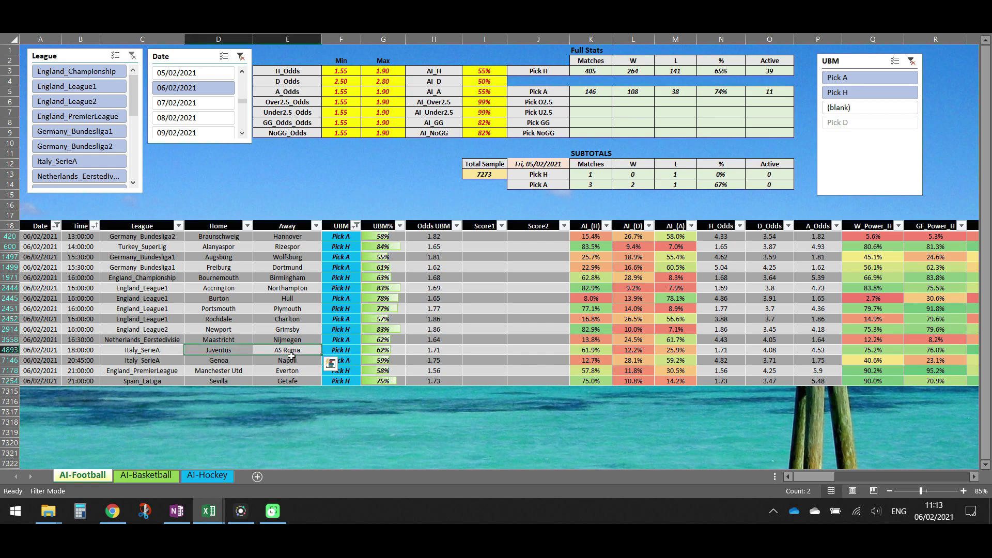
pyautogui.click(342, 350)
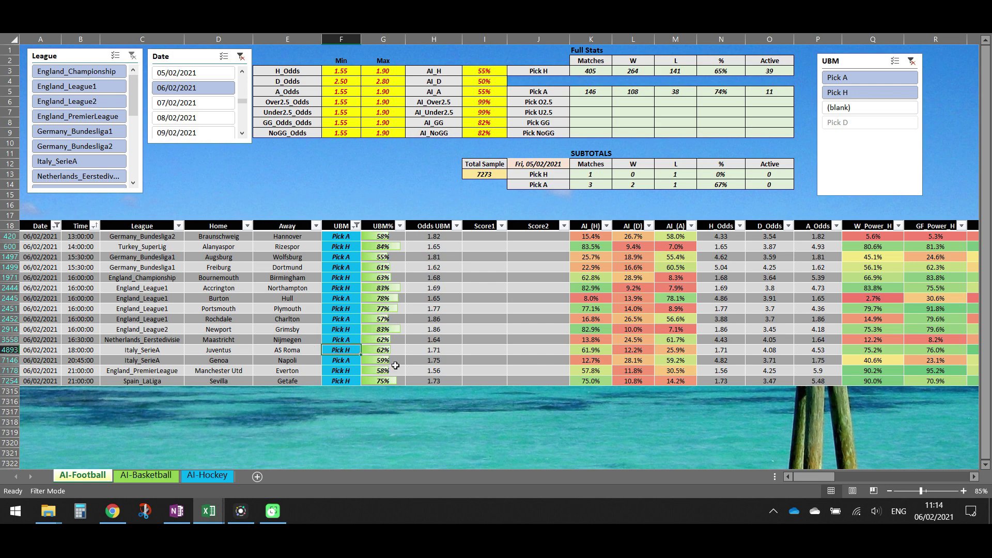
pyautogui.click(446, 351)
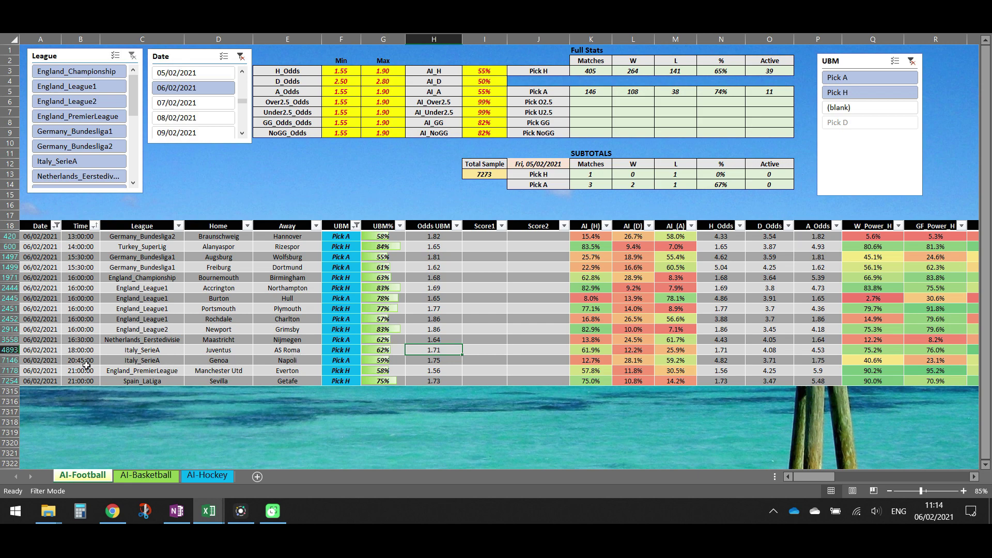
pyautogui.click(293, 361)
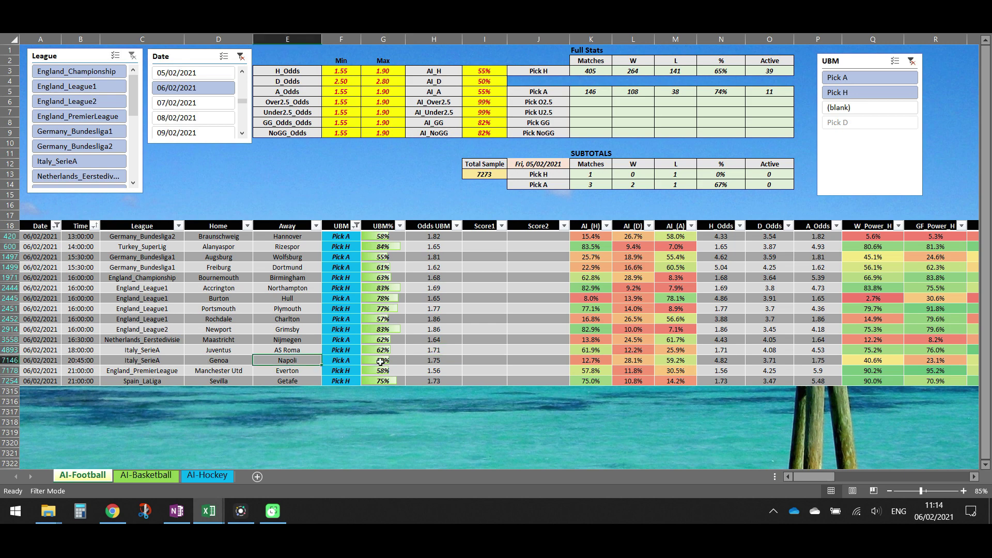
pyautogui.click(380, 362)
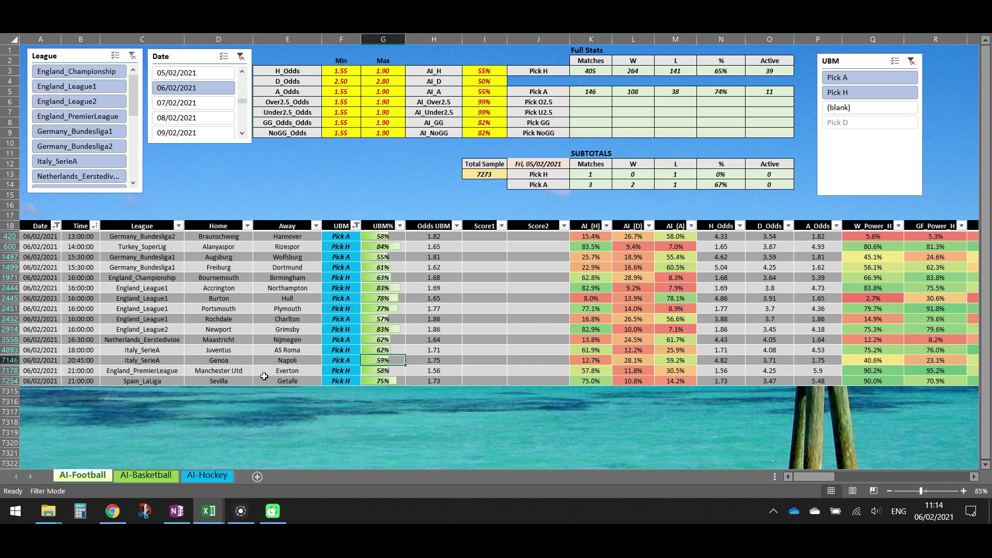
# Check the Manchester Utd–Everton (58%) and Sevilla–Getafe Pick H calls, then switch to Google Sheets
pyautogui.click(337, 373)
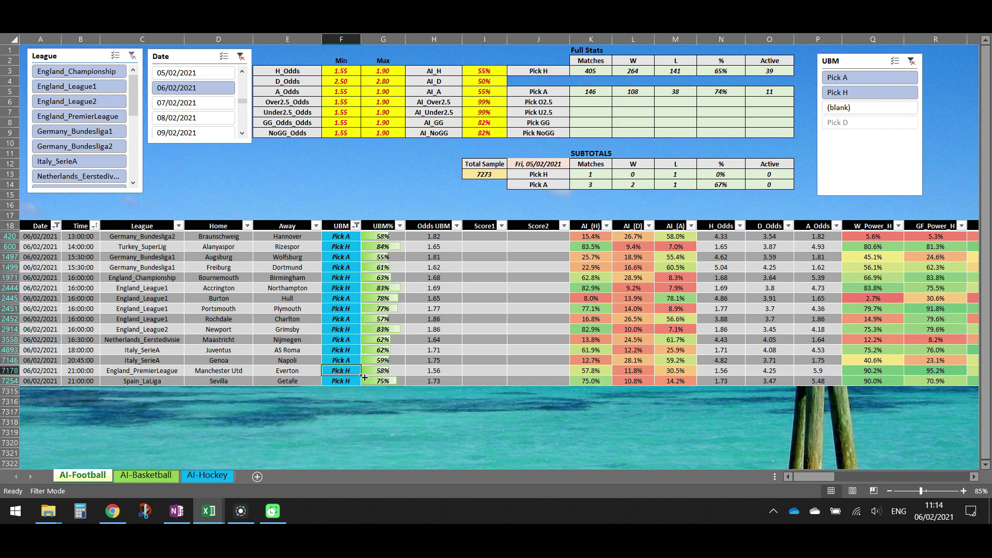
pyautogui.click(386, 369)
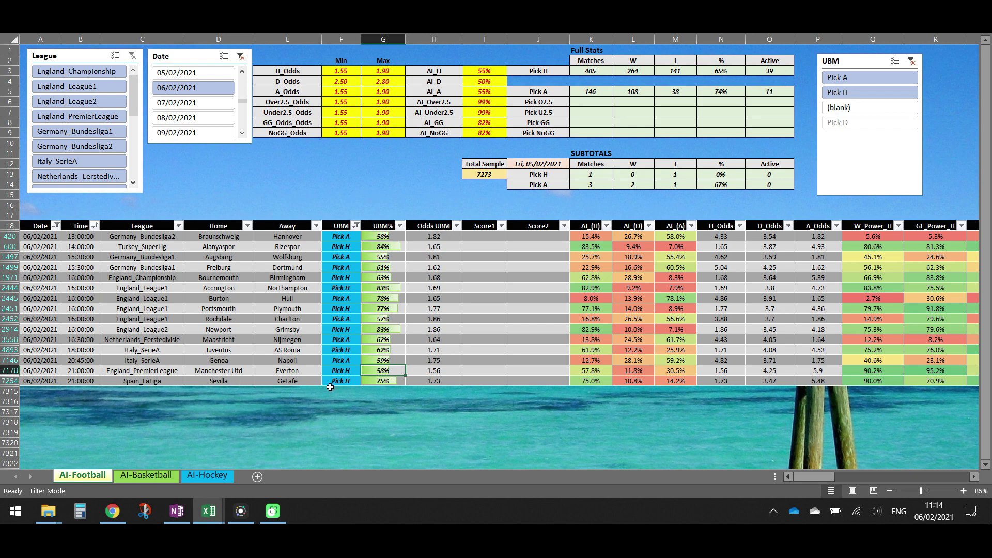
pyautogui.click(338, 381)
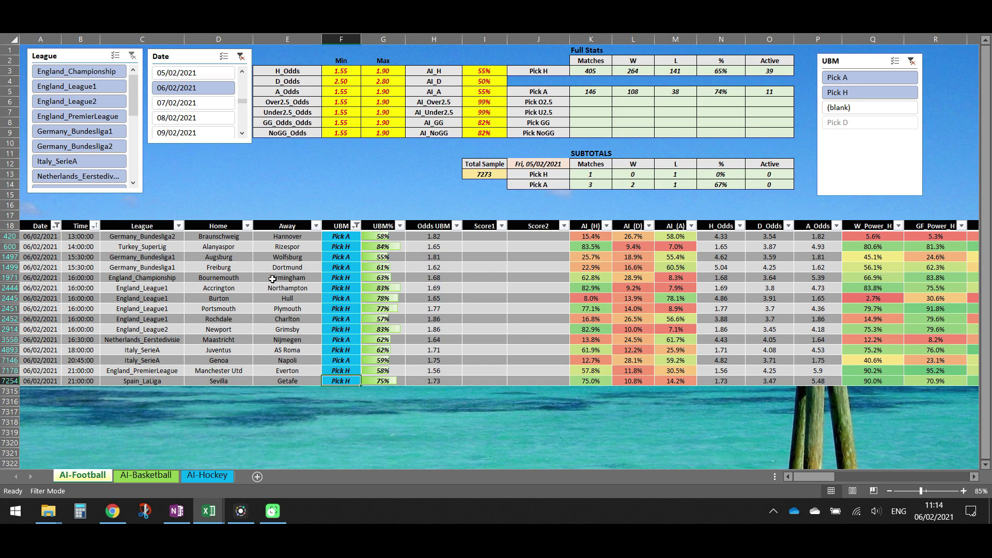
pyautogui.click(112, 510)
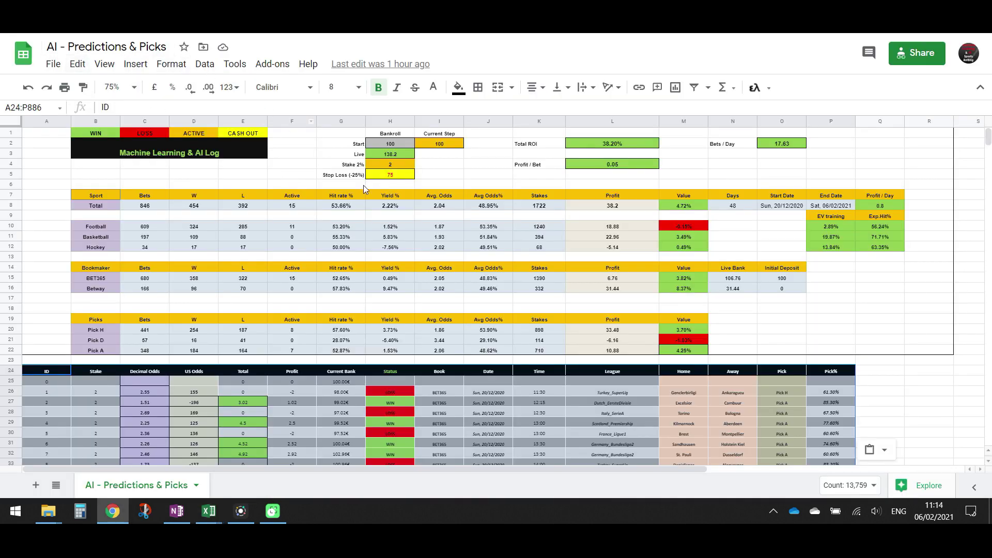
# Scroll to the bottom of the AI log to show rows 857–886
pyautogui.moveTo(987, 137); pyautogui.dragTo(986, 439)
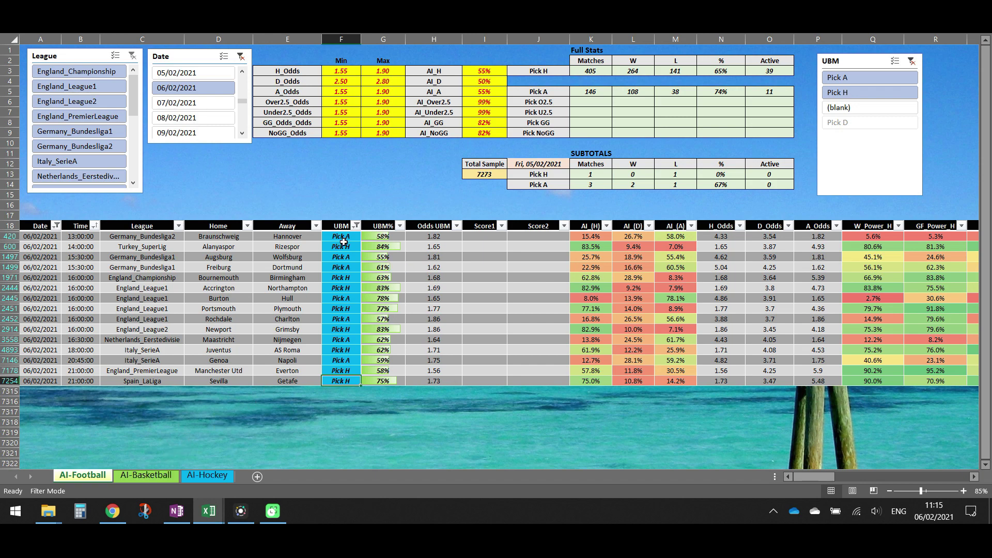
# Review picks from Braunschweig–Hannover through Burton and Portsmouth, then move to AI-Basketball
pyautogui.click(347, 240)
pyautogui.moveTo(347, 240); pyautogui.dragTo(345, 267)
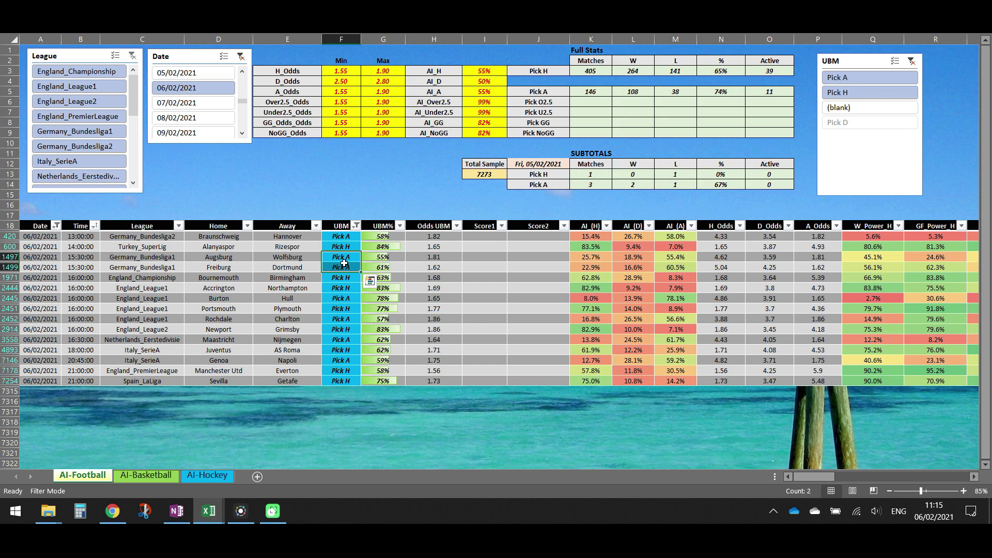
pyautogui.moveTo(340, 278); pyautogui.dragTo(341, 286)
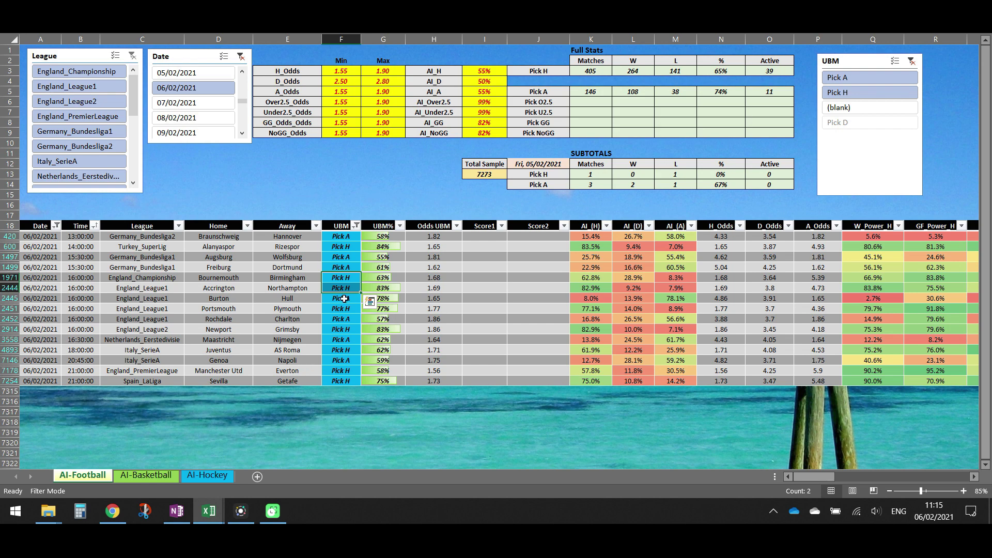
pyautogui.moveTo(343, 298); pyautogui.dragTo(344, 308)
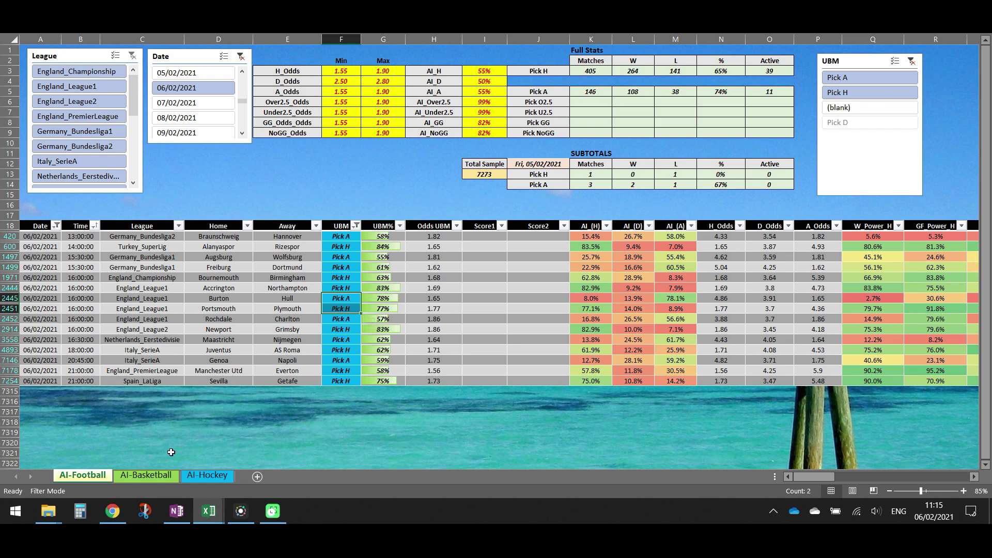
pyautogui.click(150, 476)
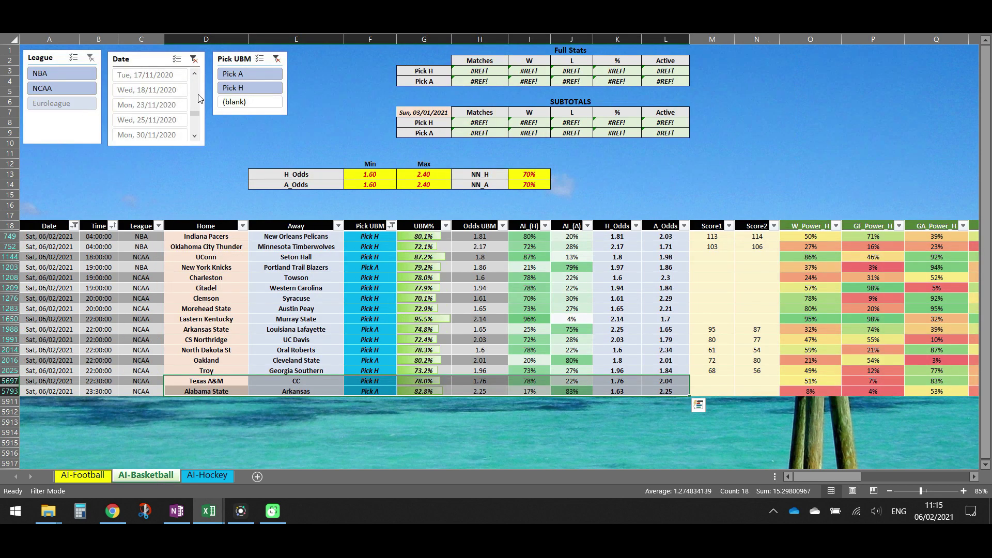
pyautogui.click(276, 59)
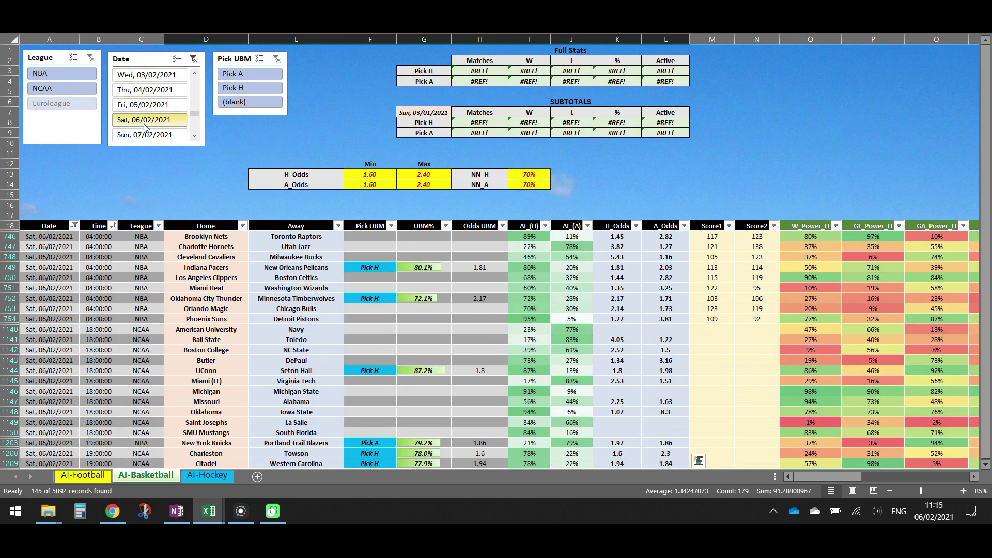
pyautogui.scroll(-2, 282, 217)
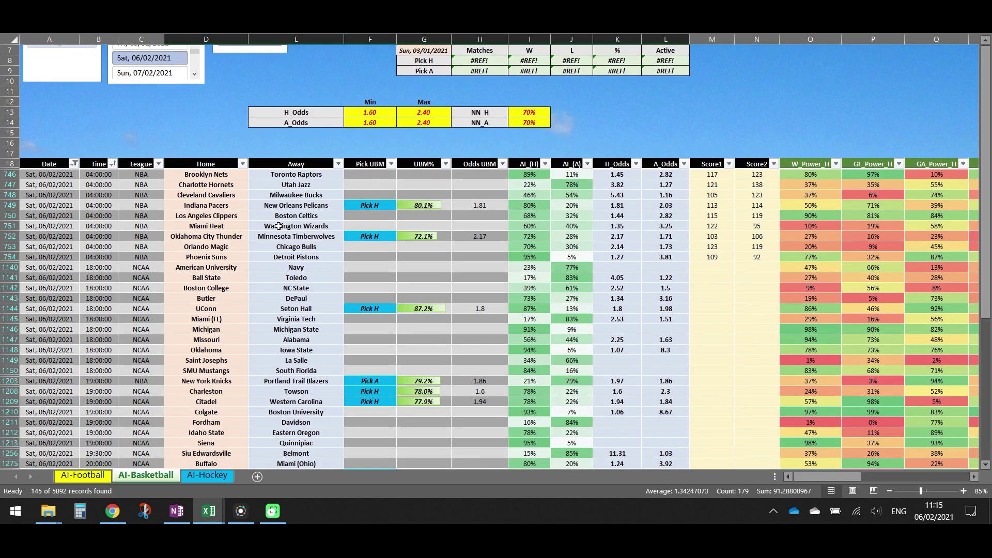
pyautogui.moveTo(148, 177); pyautogui.dragTo(142, 243)
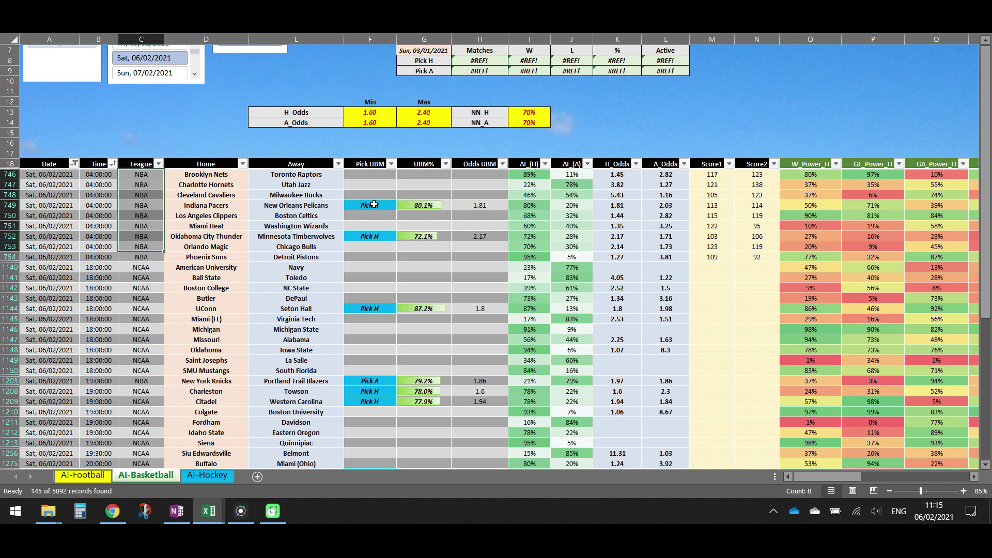
pyautogui.click(374, 206)
pyautogui.click(378, 236)
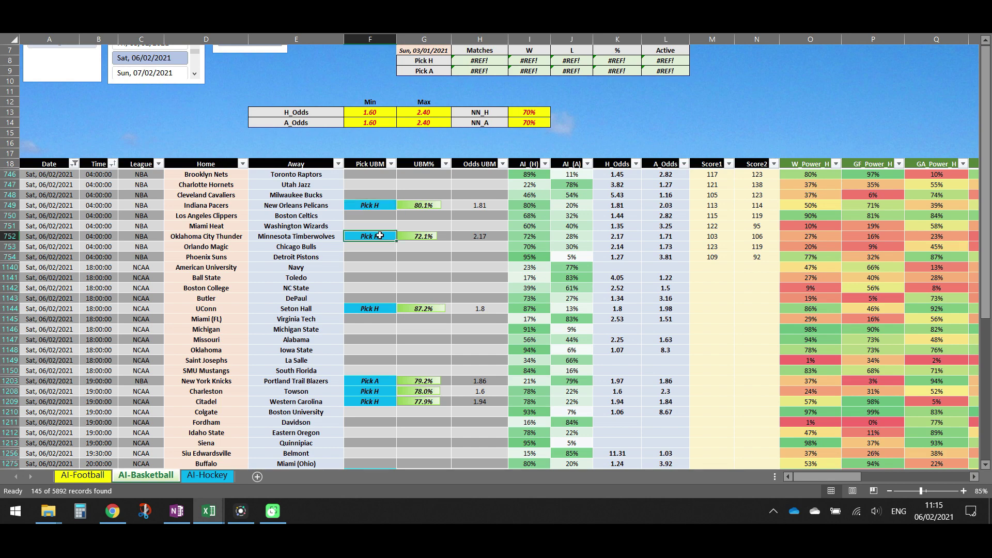
pyautogui.scroll(2, 228, 115)
pyautogui.click(259, 89)
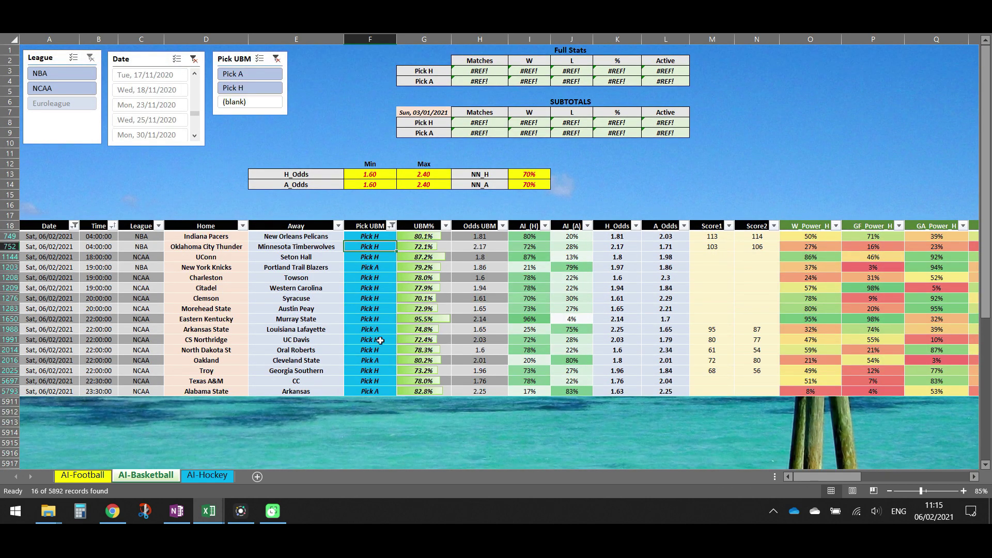
pyautogui.click(202, 236)
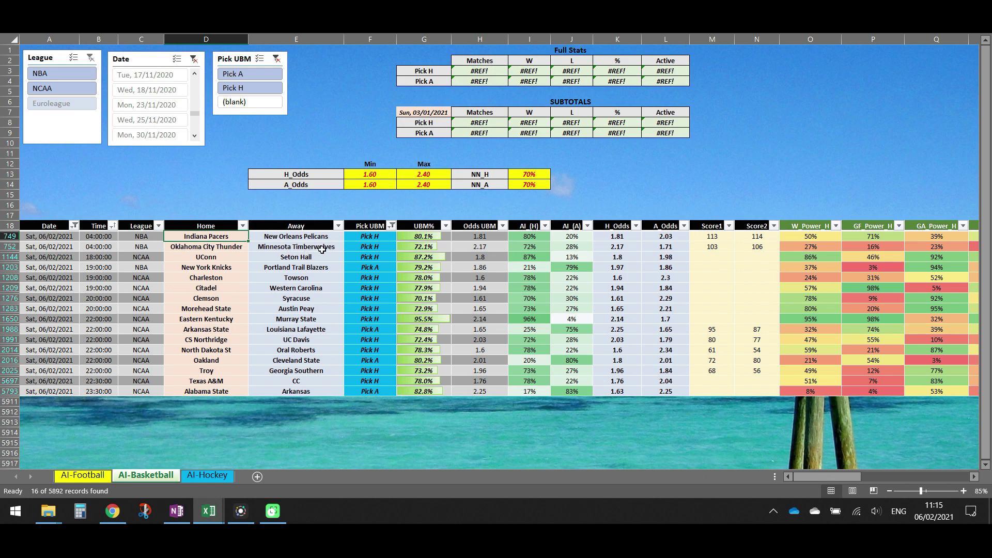
pyautogui.click(374, 238)
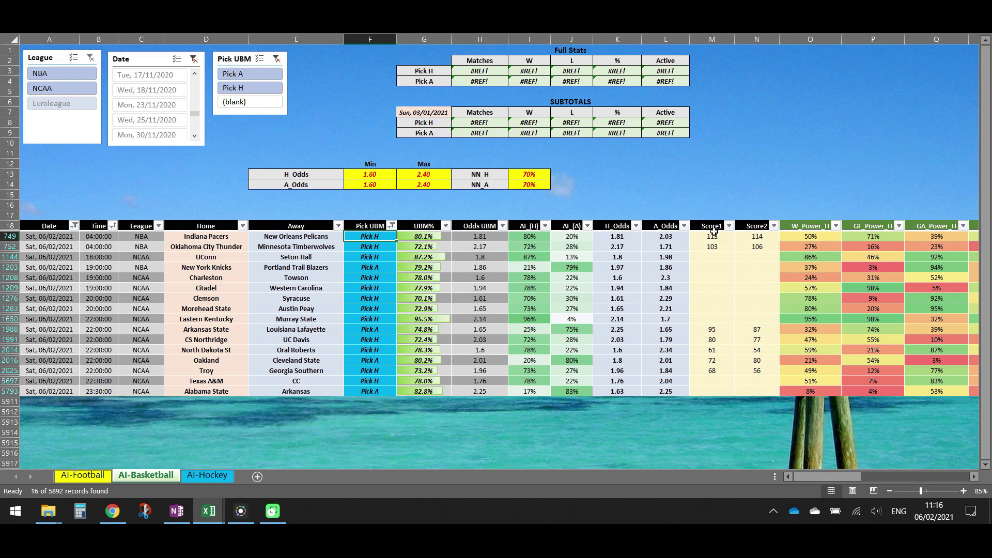
pyautogui.moveTo(712, 237); pyautogui.dragTo(740, 237)
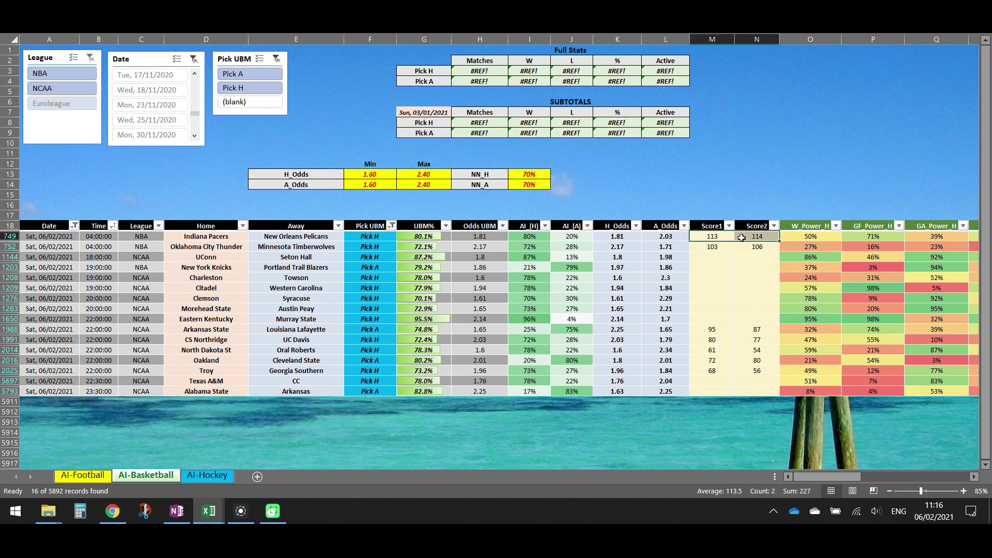
pyautogui.click(439, 236)
pyautogui.moveTo(813, 477); pyautogui.dragTo(834, 476)
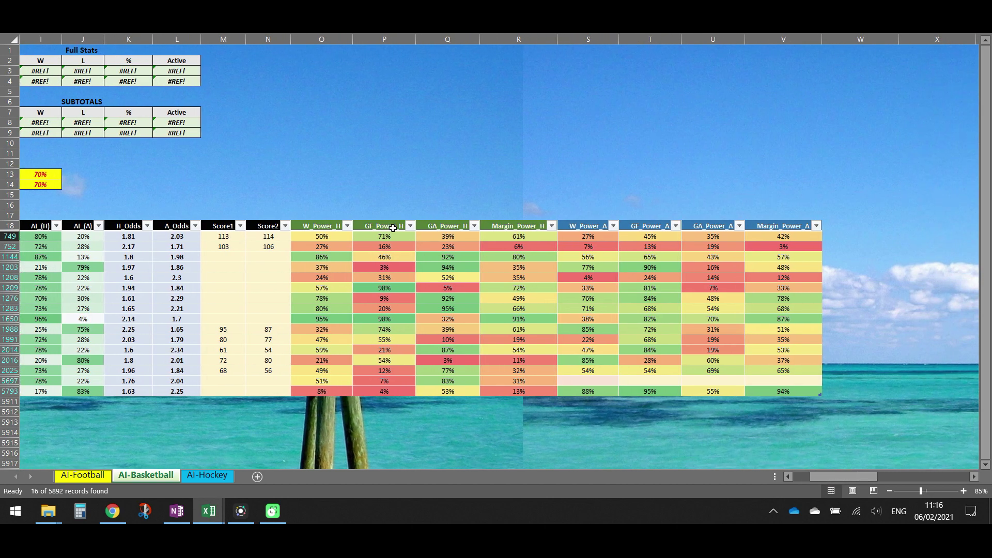
pyautogui.click(337, 237)
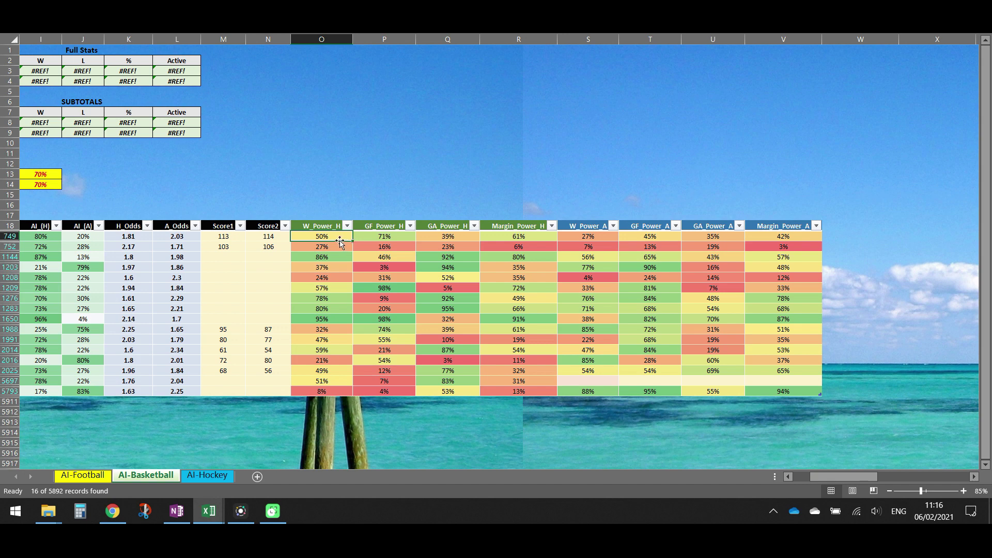
pyautogui.click(386, 240)
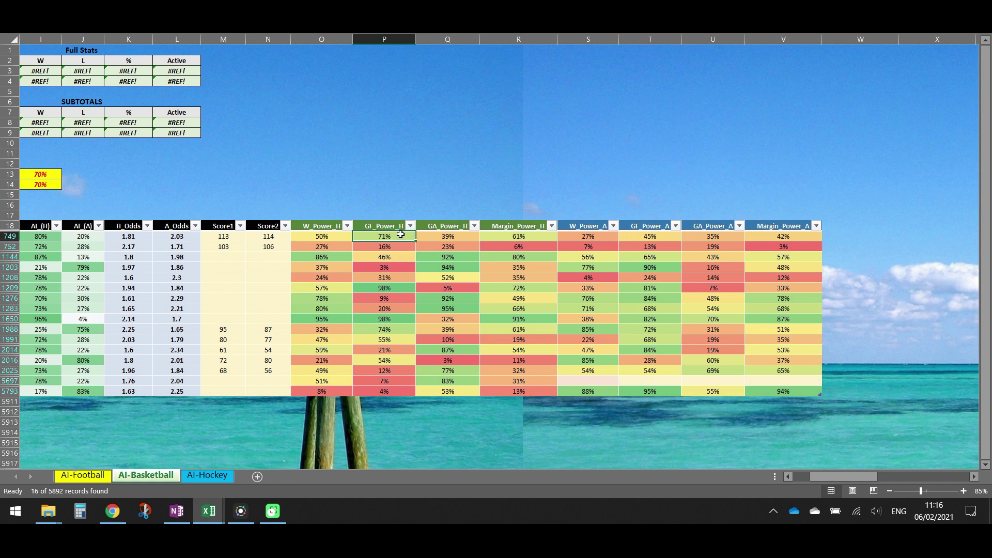
pyautogui.click(630, 238)
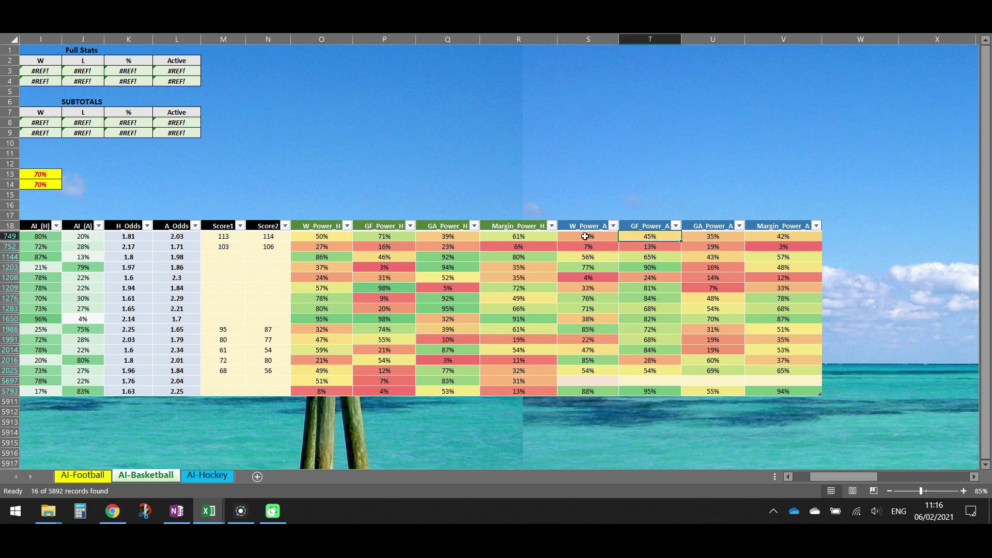
pyautogui.click(435, 240)
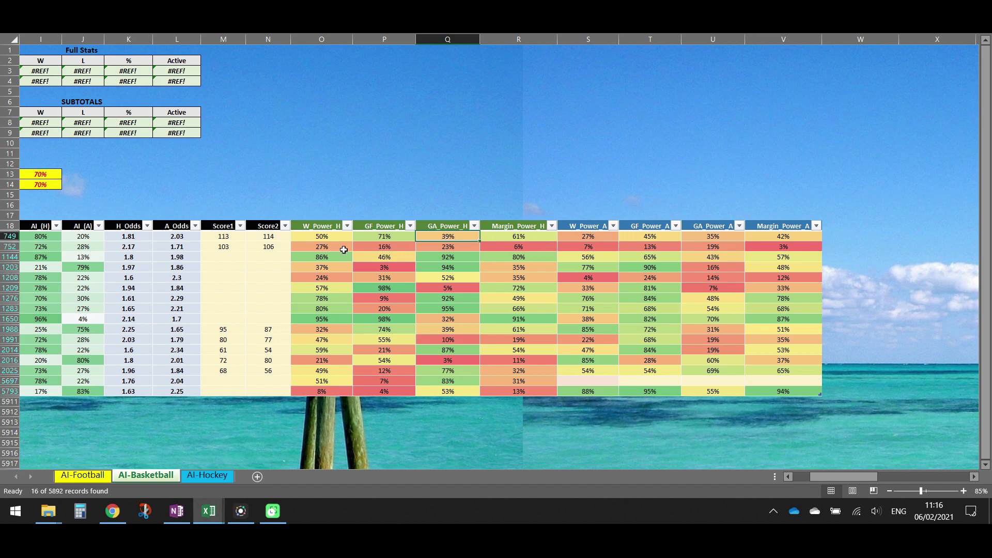
pyautogui.moveTo(331, 238); pyautogui.dragTo(510, 238)
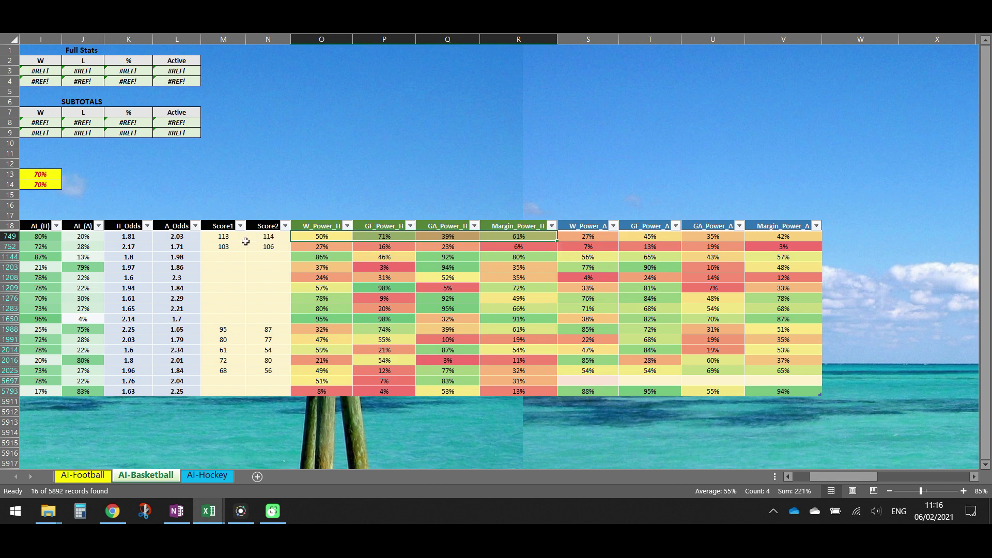
pyautogui.moveTo(227, 236); pyautogui.dragTo(268, 236)
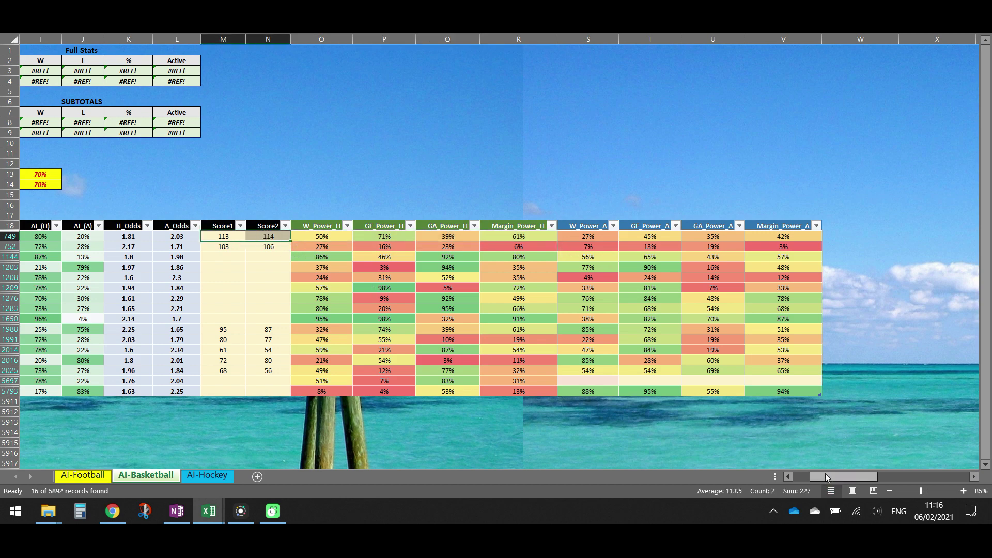
pyautogui.moveTo(825, 476); pyautogui.dragTo(810, 476)
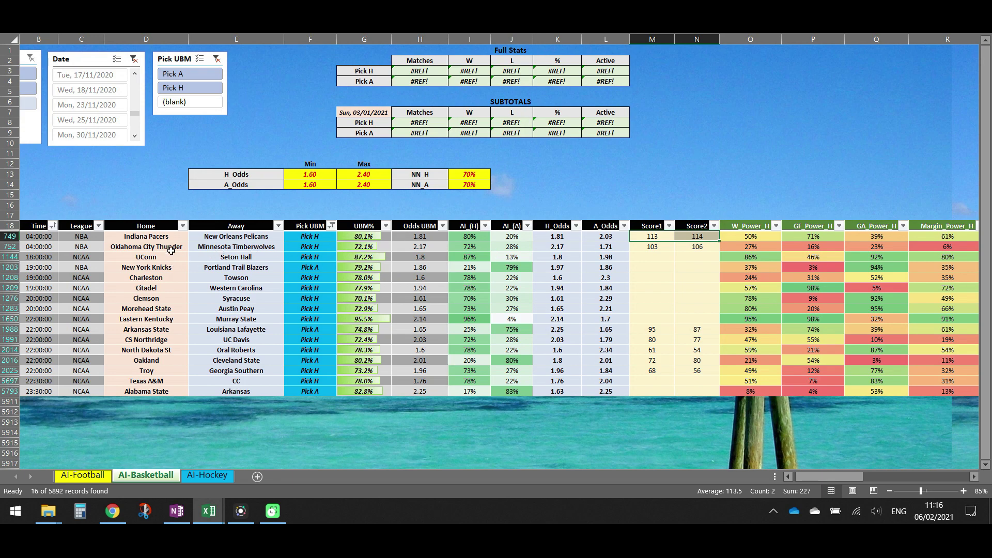
# Review the Thunder–Timberwolves pick at 72.1% UBM plus the NBA and Arkansas State scores
pyautogui.click(171, 248)
pyautogui.click(200, 247)
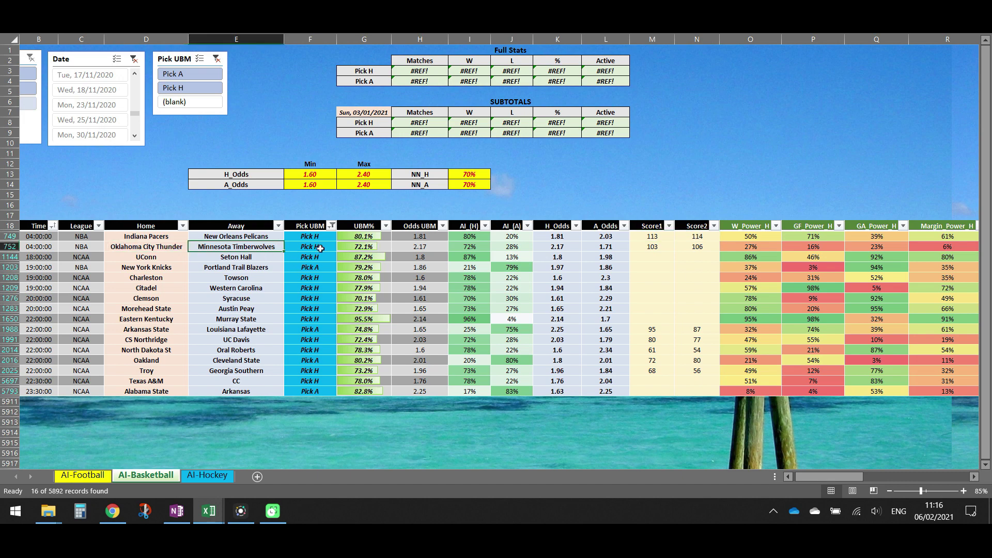
pyautogui.click(320, 249)
pyautogui.click(360, 246)
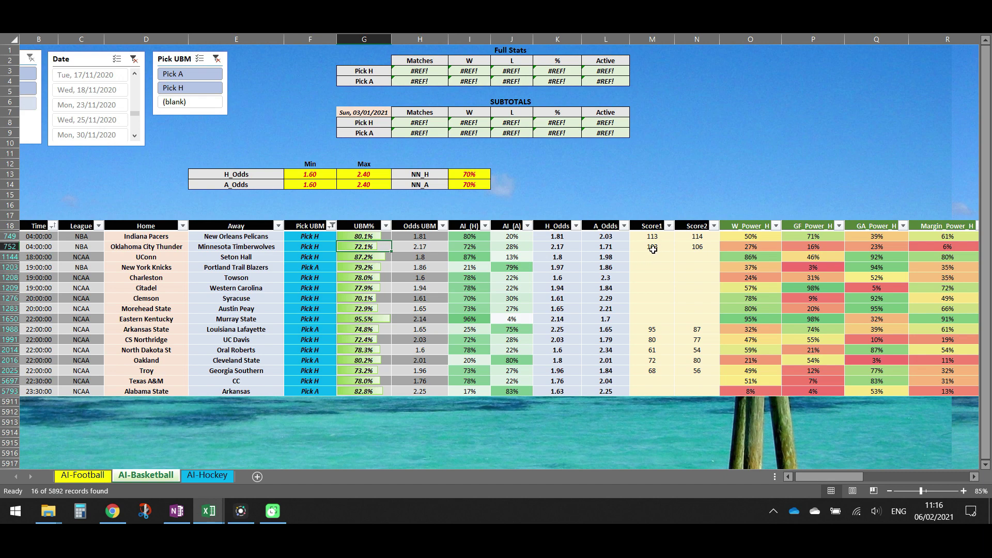
pyautogui.moveTo(666, 237); pyautogui.dragTo(692, 247)
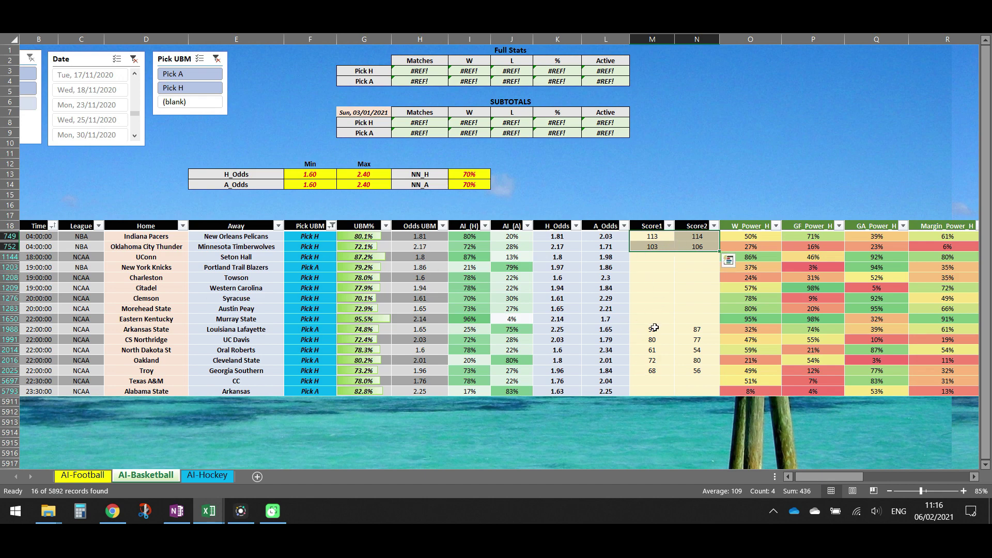
pyautogui.click(653, 329)
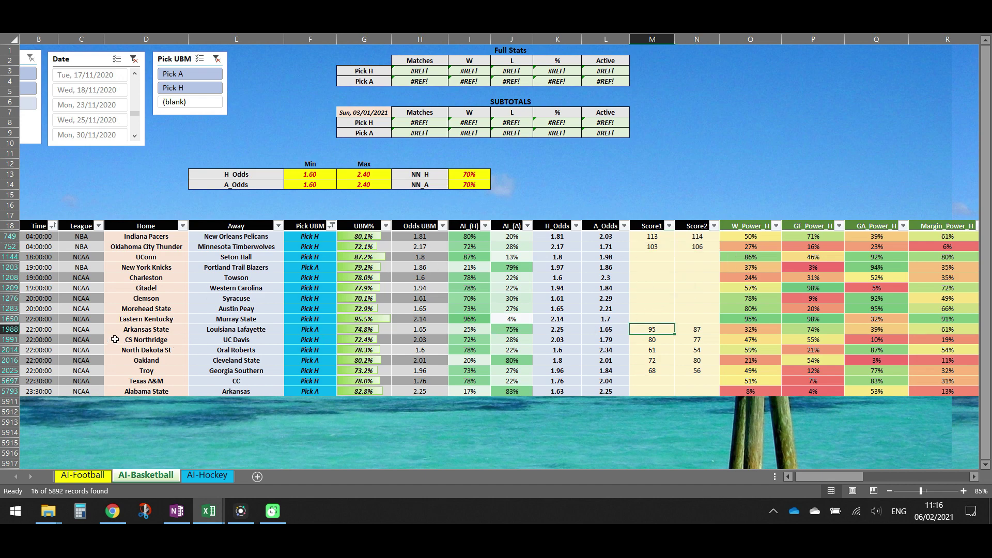
# Look over the remaining games, then clear the Pick UBM slicer to show all 145
pyautogui.moveTo(130, 320); pyautogui.dragTo(616, 349)
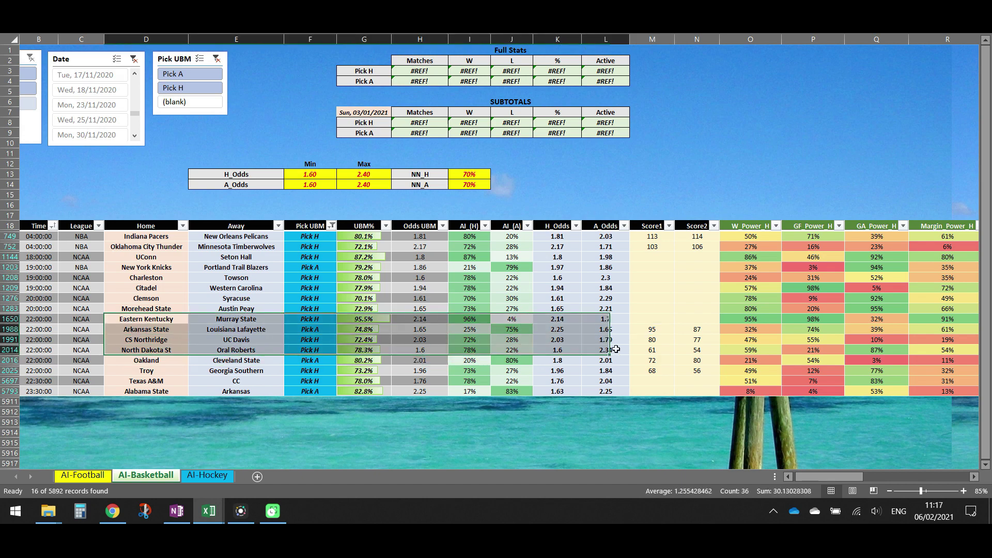
pyautogui.click(643, 329)
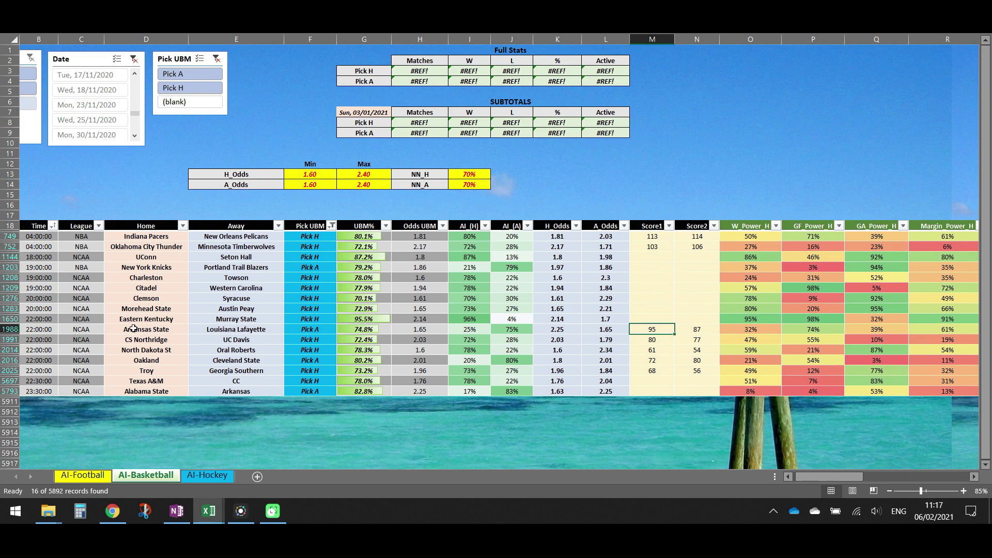
pyautogui.moveTo(133, 329); pyautogui.dragTo(640, 379)
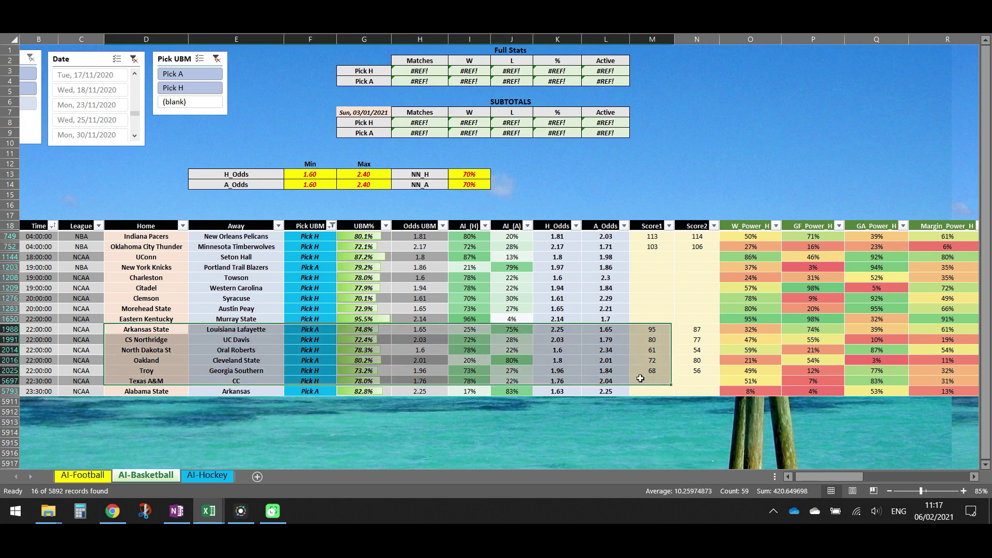
pyautogui.click(140, 279)
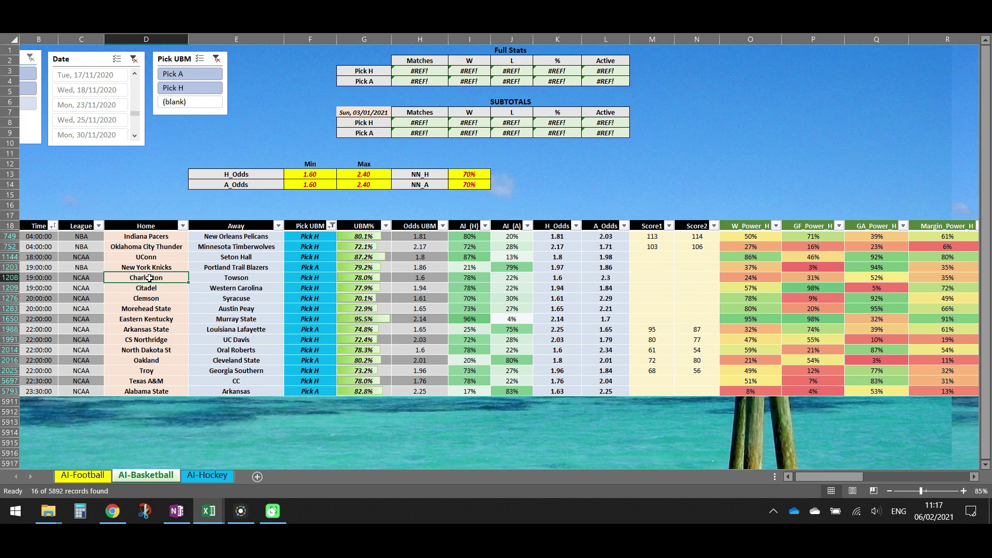
pyautogui.moveTo(143, 257); pyautogui.dragTo(221, 263)
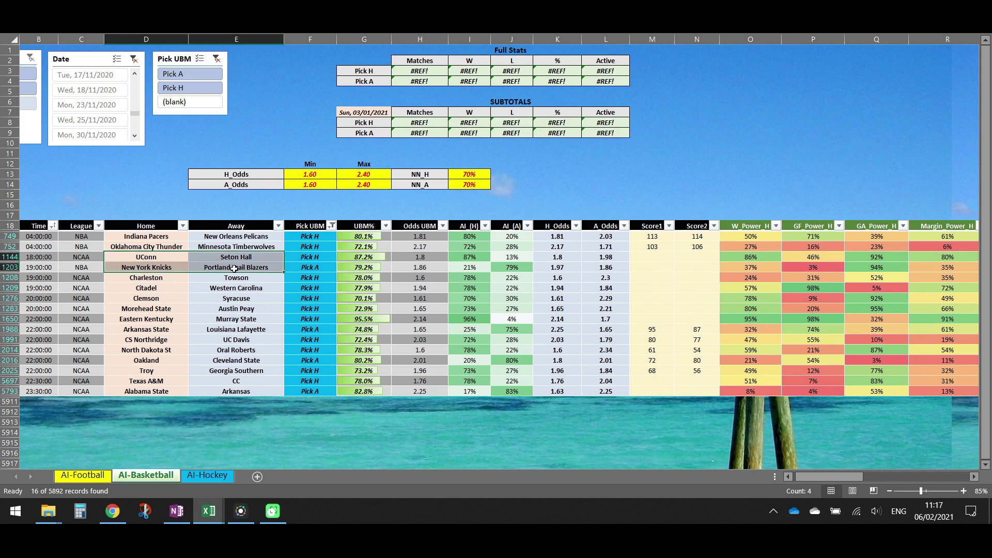
pyautogui.click(216, 60)
pyautogui.scroll(-5, 230, 212)
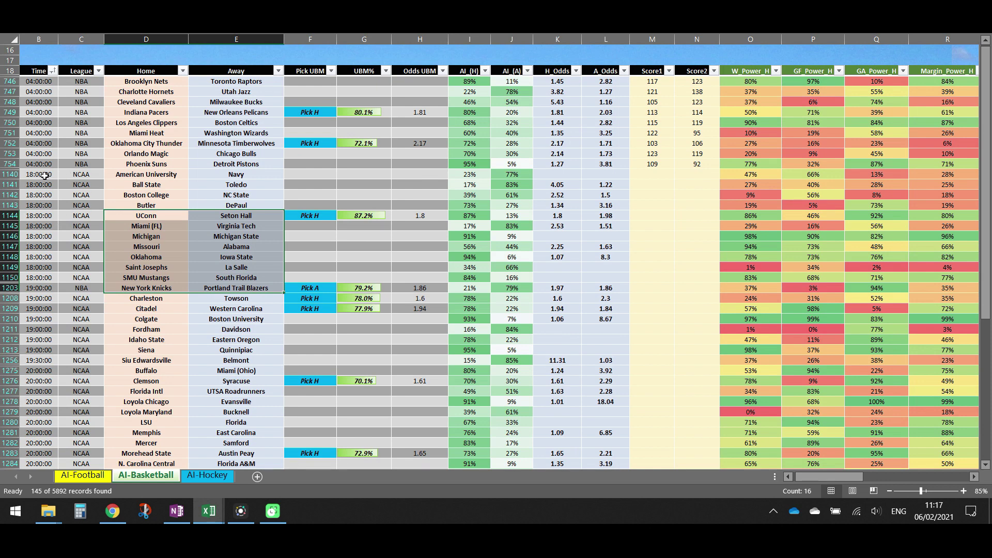
pyautogui.moveTo(44, 175); pyautogui.dragTo(248, 279)
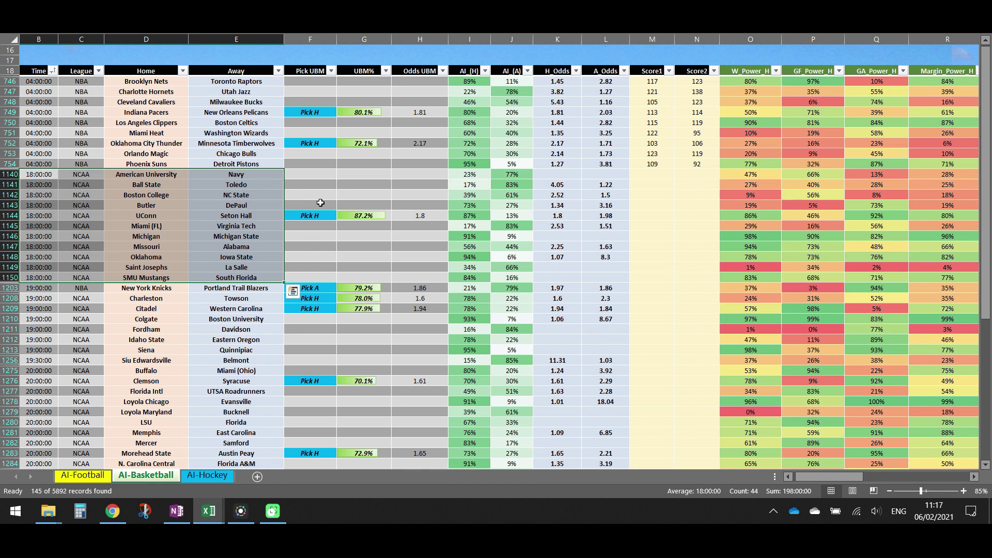
pyautogui.scroll(-1, 107, 254)
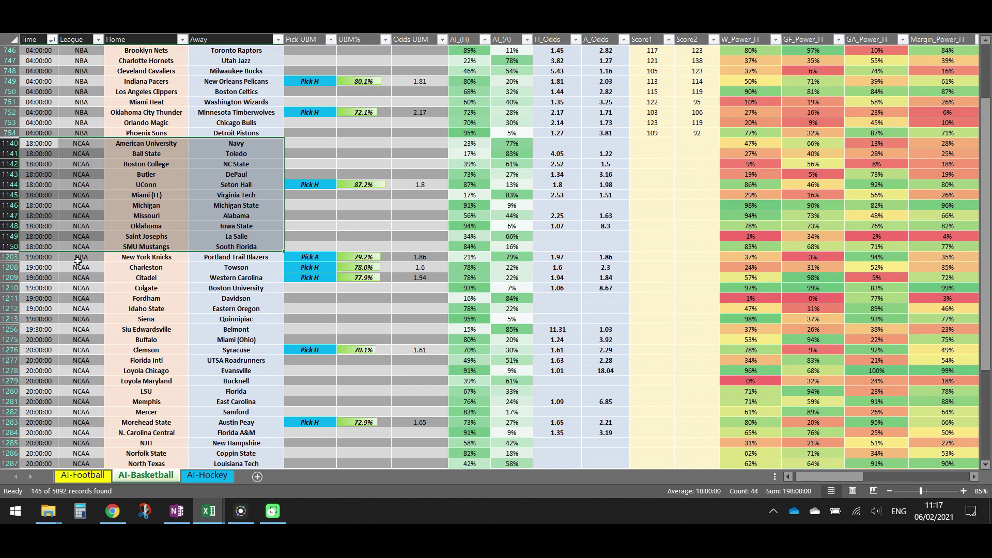
pyautogui.scroll(-3, 75, 324)
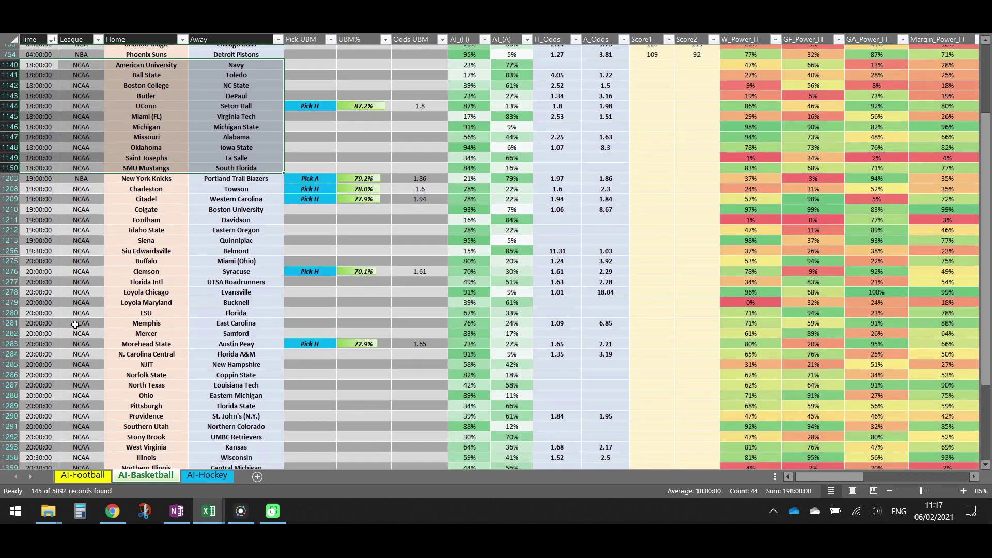
pyautogui.scroll(-1, 73, 321)
pyautogui.scroll(-4, 64, 227)
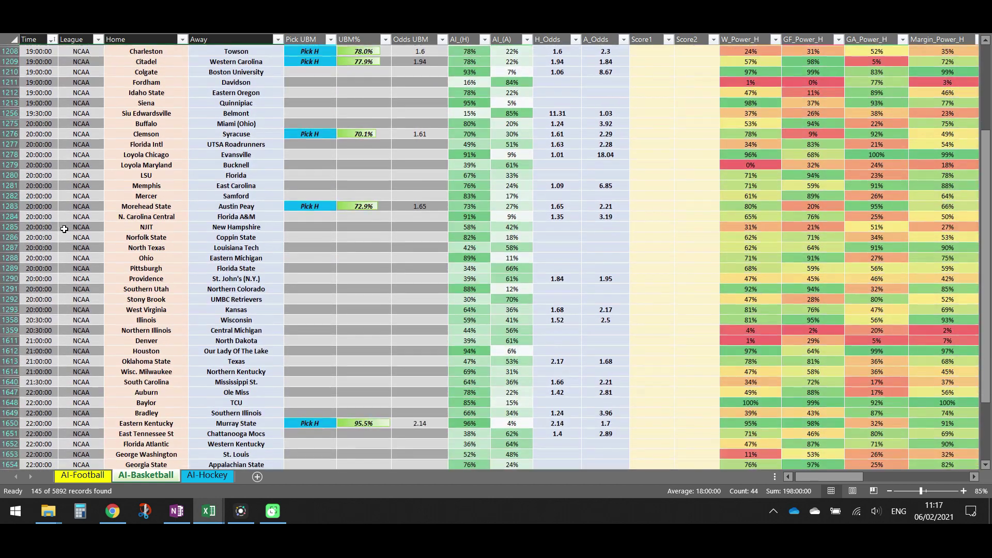
pyautogui.scroll(-6, 64, 229)
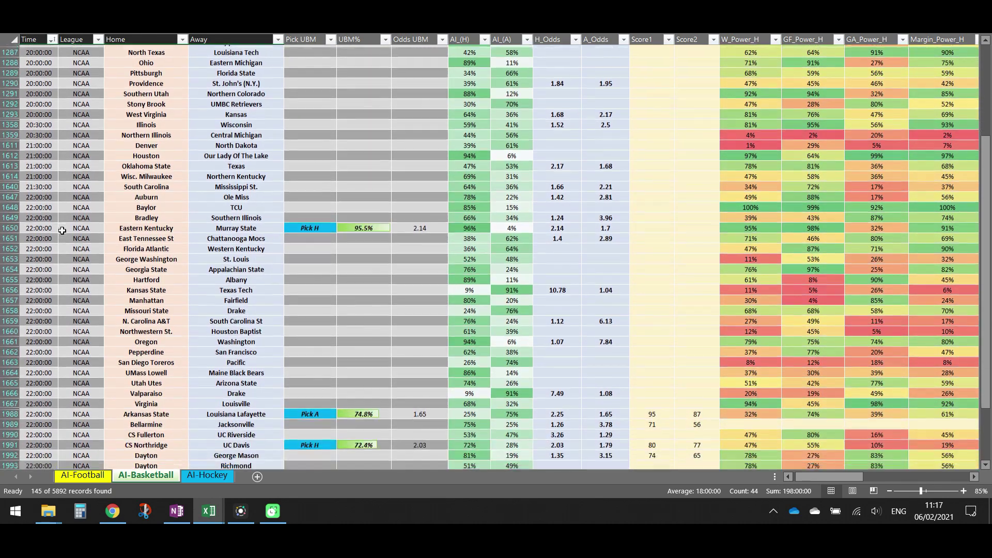
pyautogui.scroll(-10, 62, 231)
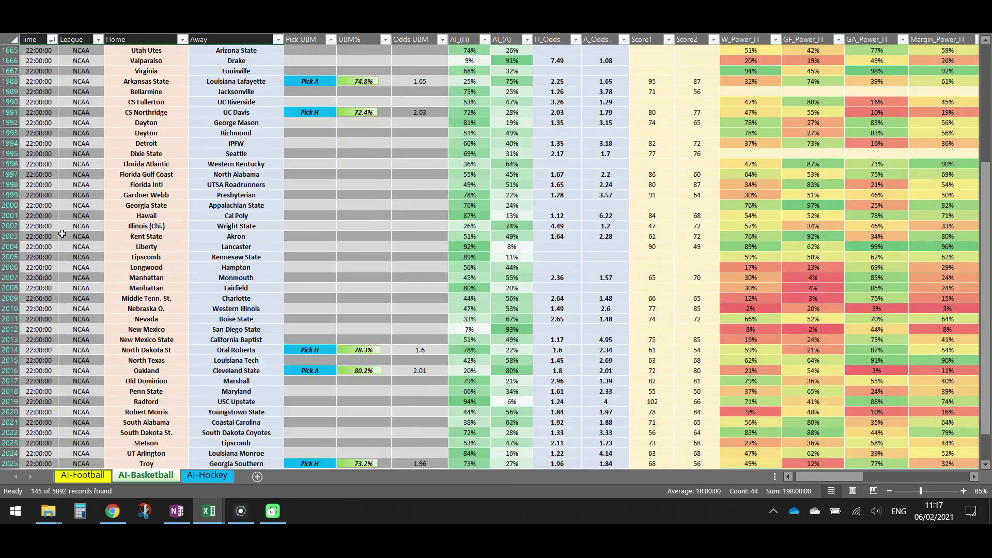
pyautogui.scroll(-12, 62, 234)
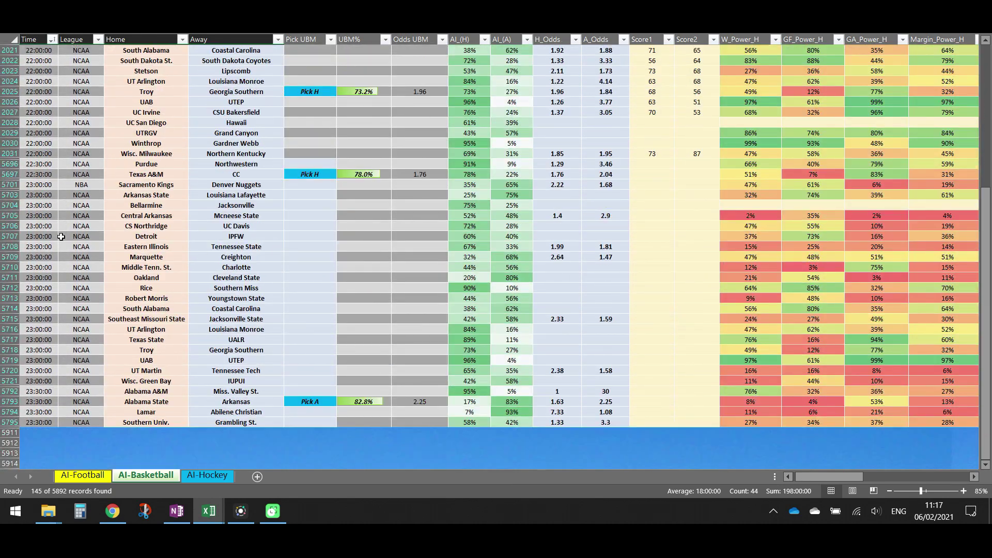
pyautogui.scroll(20, 61, 236)
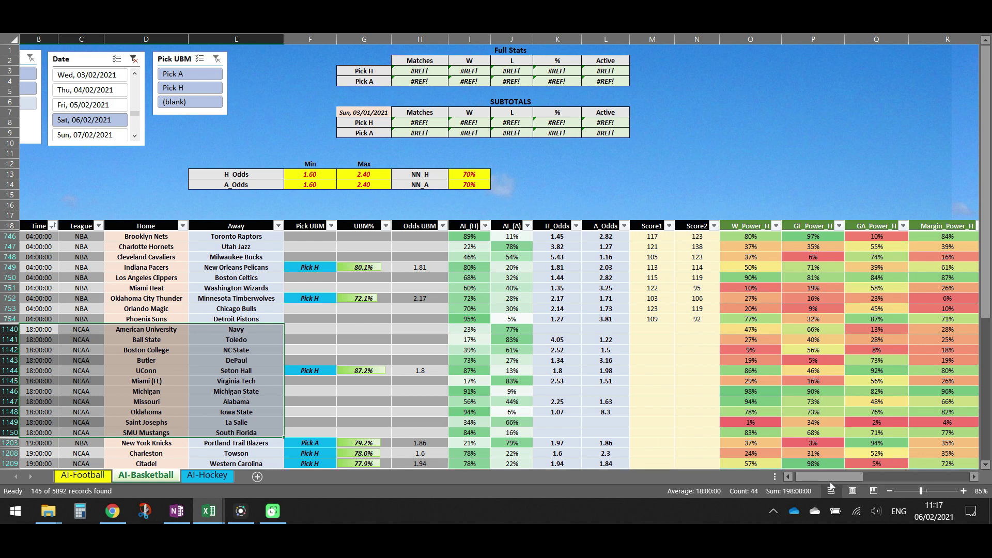
pyautogui.moveTo(829, 478); pyautogui.dragTo(825, 477)
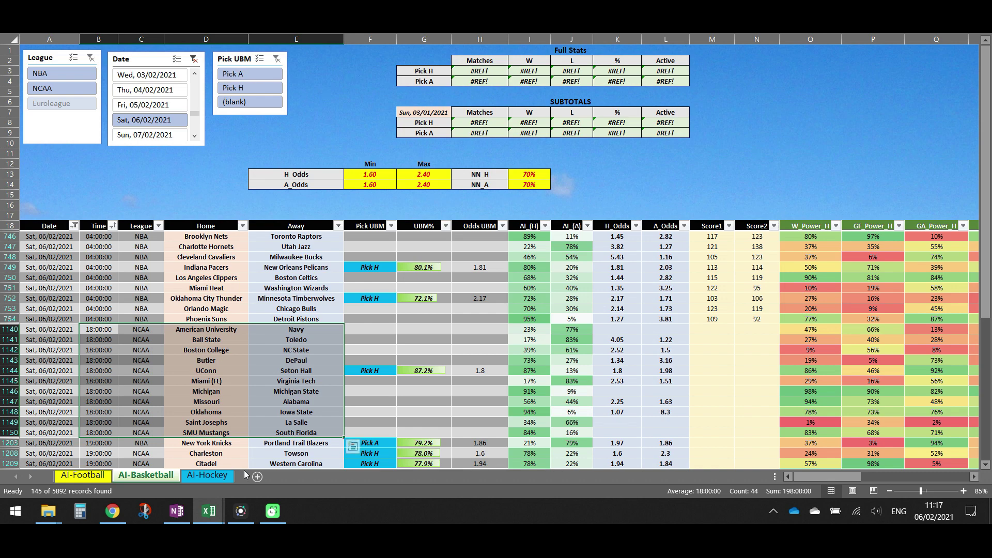
# Filter the AI-Hockey sheet's UBM slicer to Pick A and Pick H matches
pyautogui.click(215, 478)
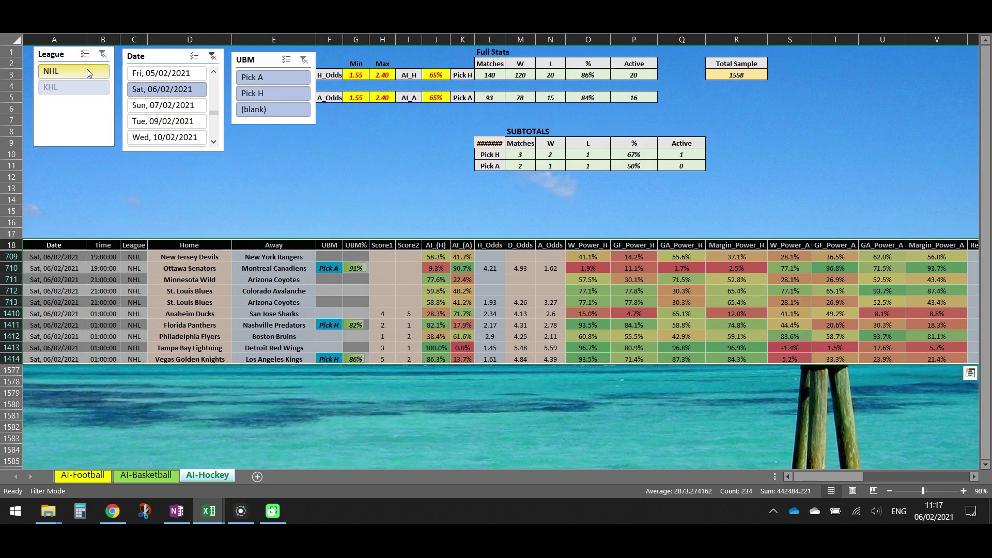
pyautogui.click(230, 303)
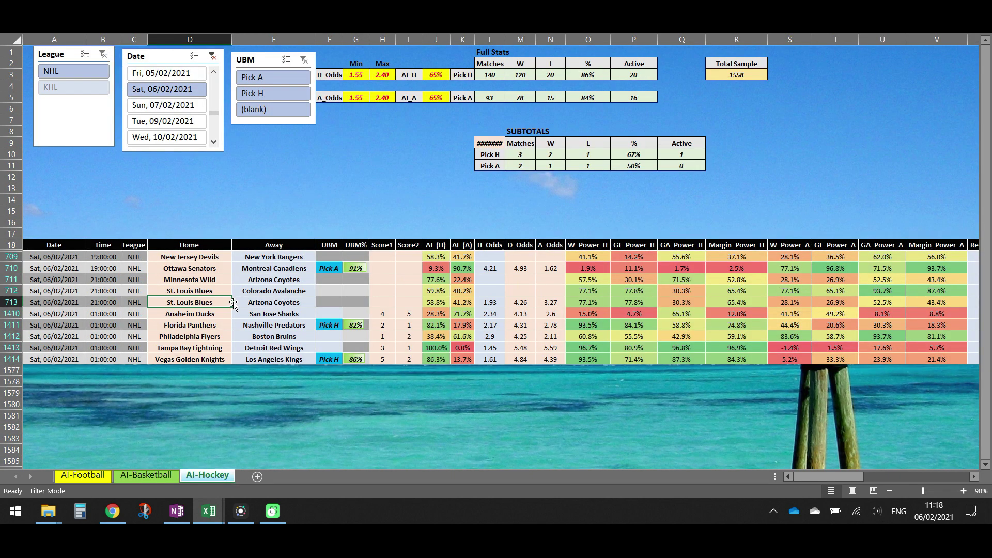
pyautogui.click(258, 77)
pyautogui.keyDown('ctrl'); pyautogui.click(262, 94); pyautogui.keyUp('ctrl')
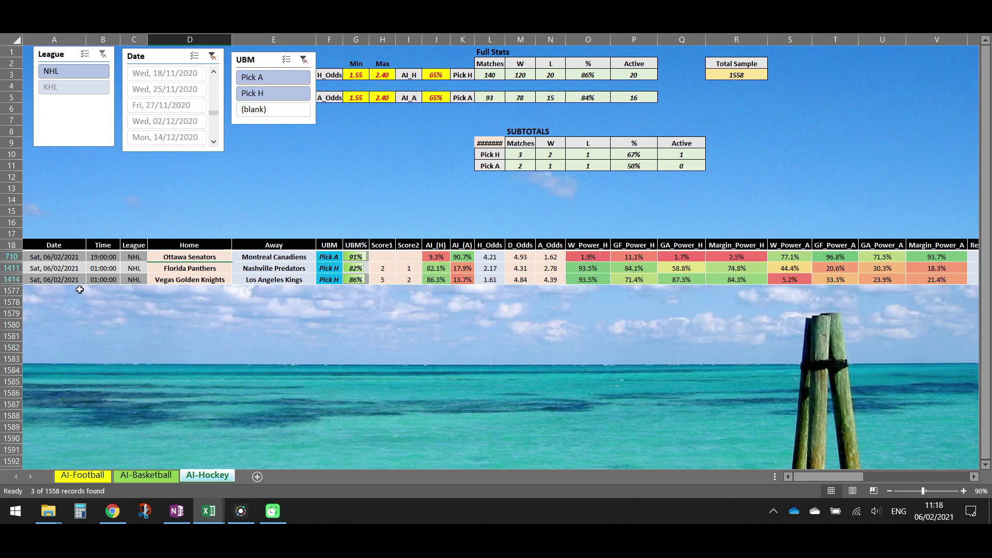
# Enter 2 as Florida Panthers' Score1 against the Nashville Predators Pick H game
pyautogui.moveTo(103, 269); pyautogui.dragTo(104, 277)
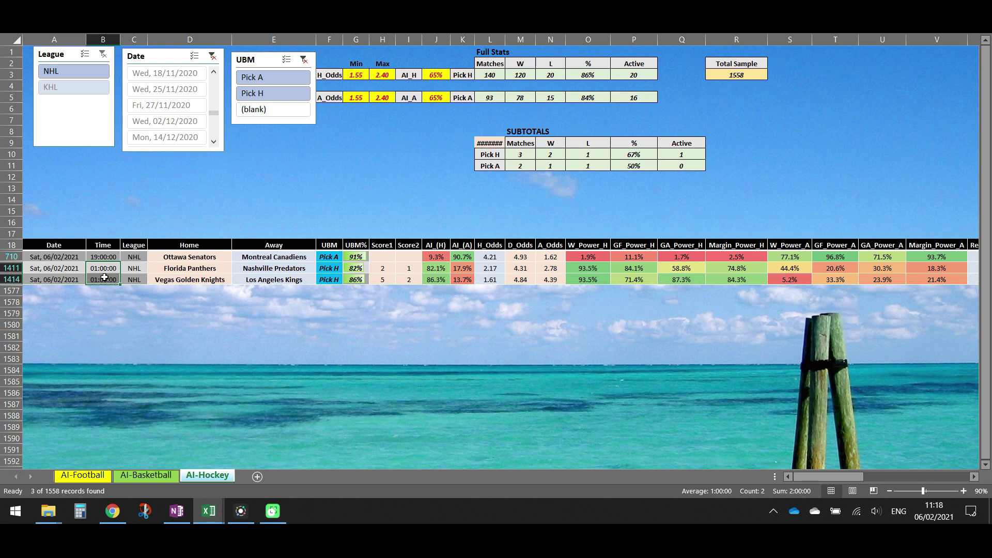
pyautogui.click(266, 271)
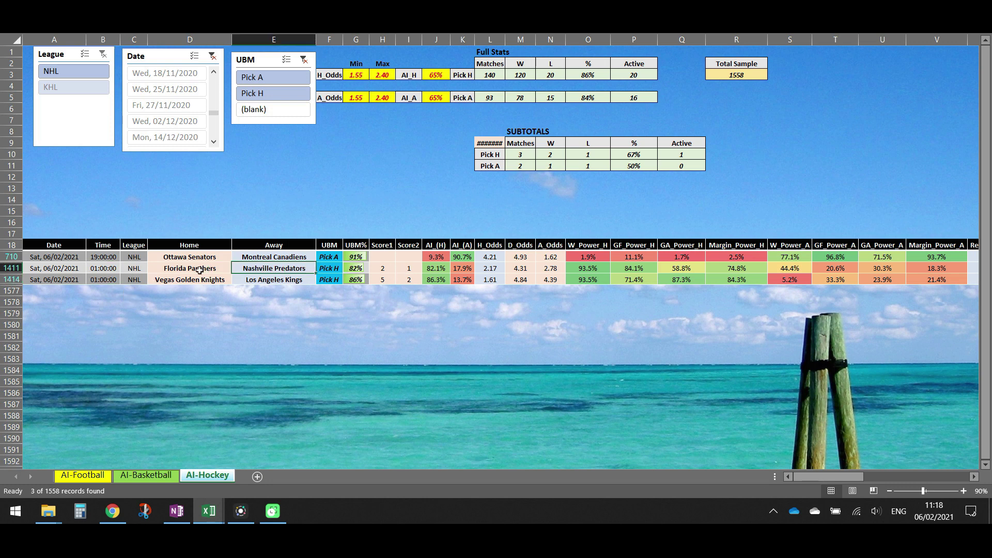
pyautogui.click(338, 268)
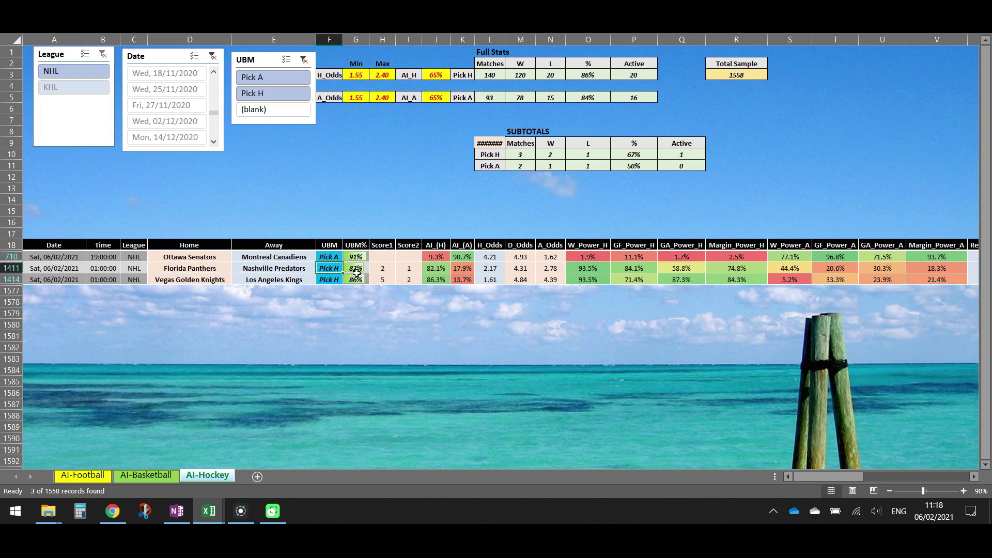
pyautogui.click(383, 268)
pyautogui.write('2')
pyautogui.press('Return')
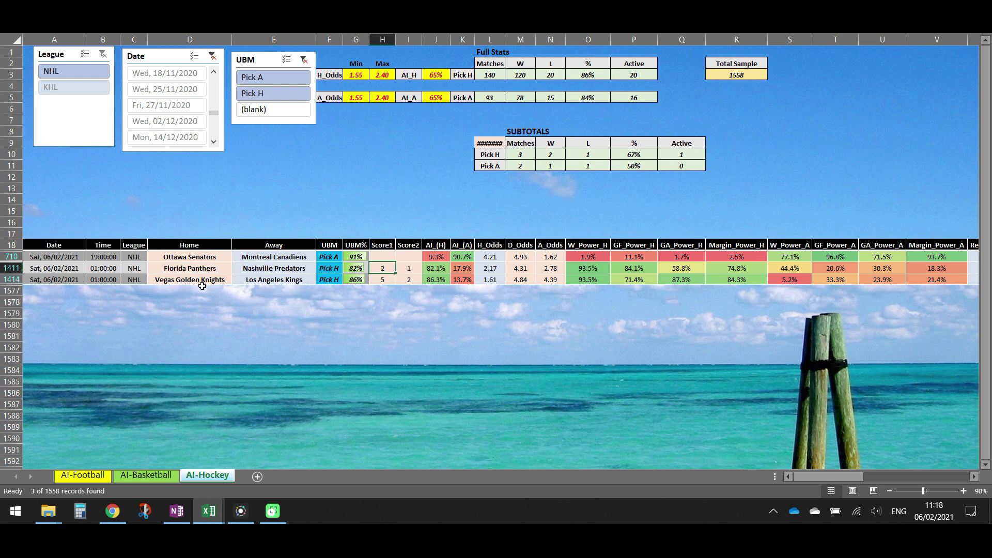
# Review the Kings–Vegas pick, both games' scores, and the Ottawa game at 19:00:00
pyautogui.click(264, 281)
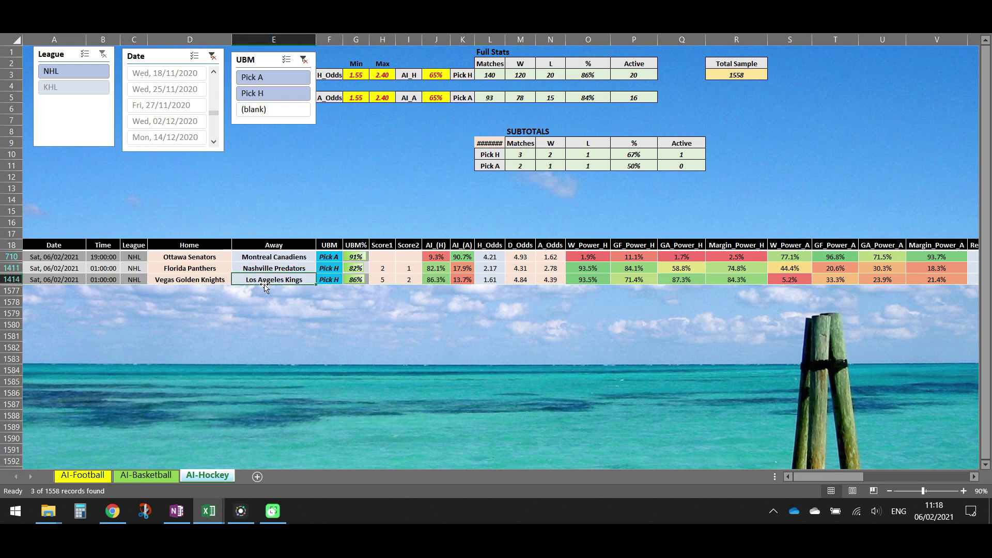
pyautogui.click(328, 279)
pyautogui.moveTo(384, 268); pyautogui.dragTo(406, 279)
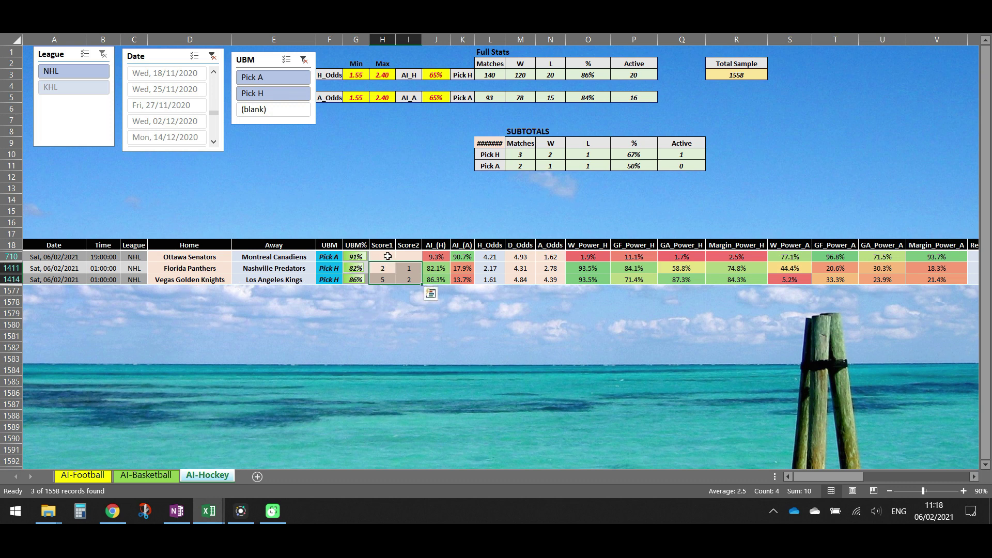
pyautogui.moveTo(387, 257); pyautogui.dragTo(401, 259)
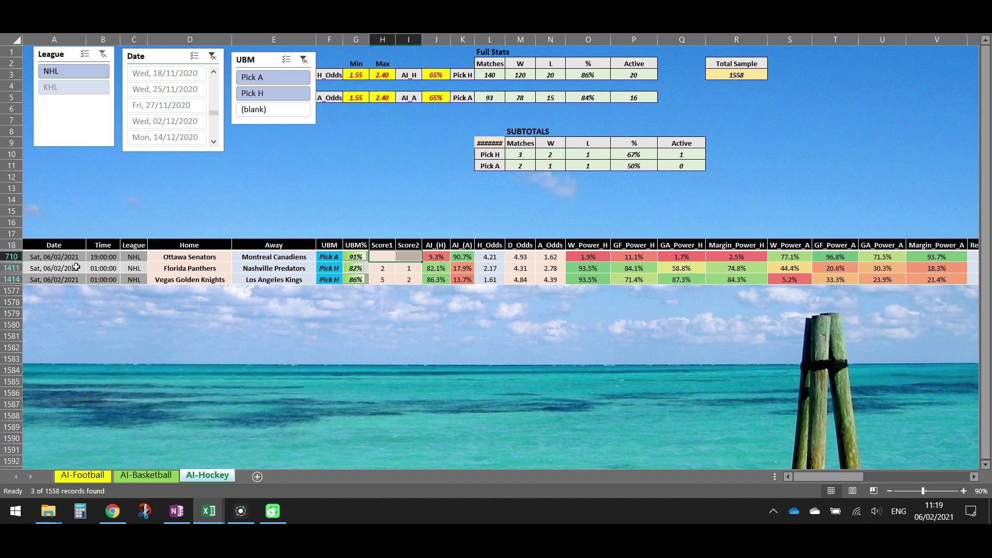
pyautogui.click(98, 258)
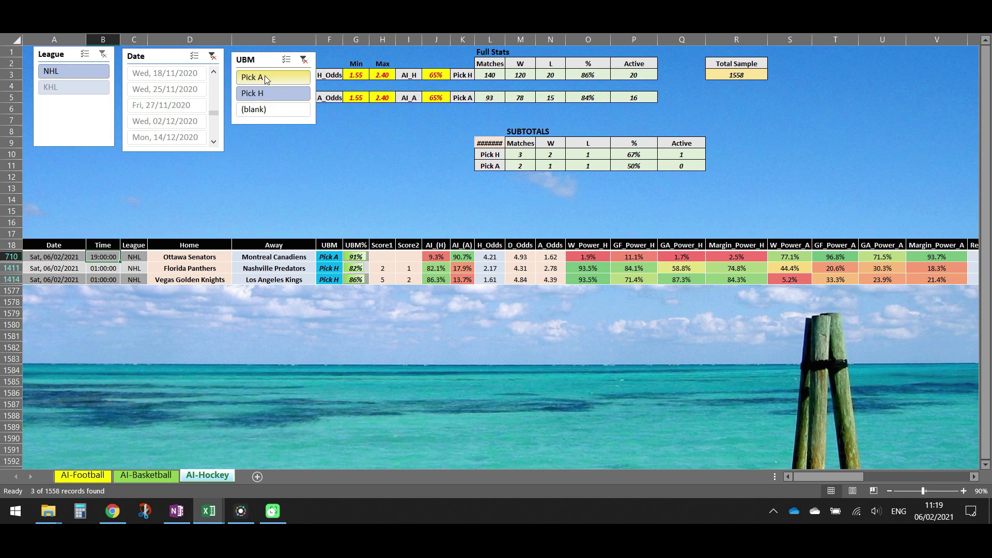
# Add (blank) to the UBM slicer so all 10 games show, then select the first start times
pyautogui.click(266, 109)
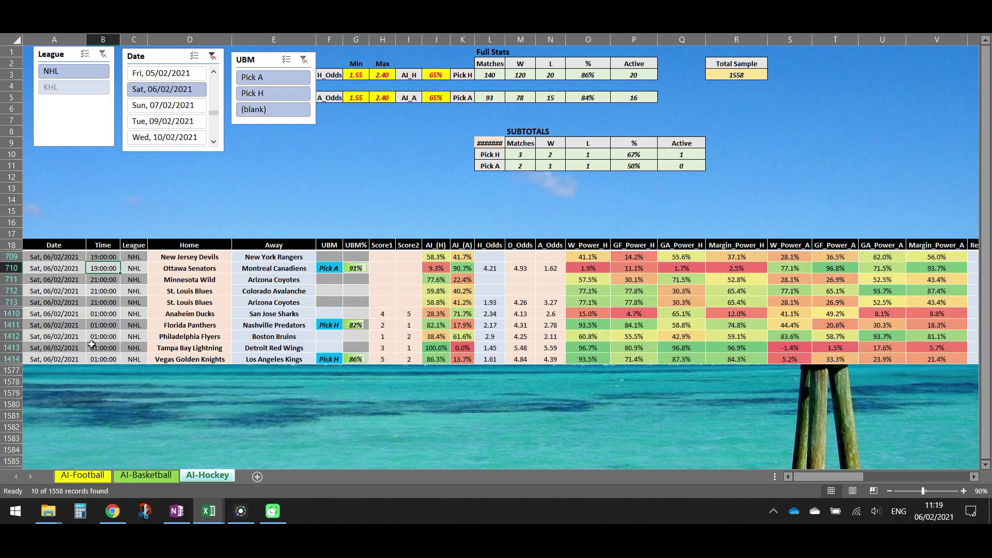
pyautogui.moveTo(108, 257); pyautogui.dragTo(110, 299)
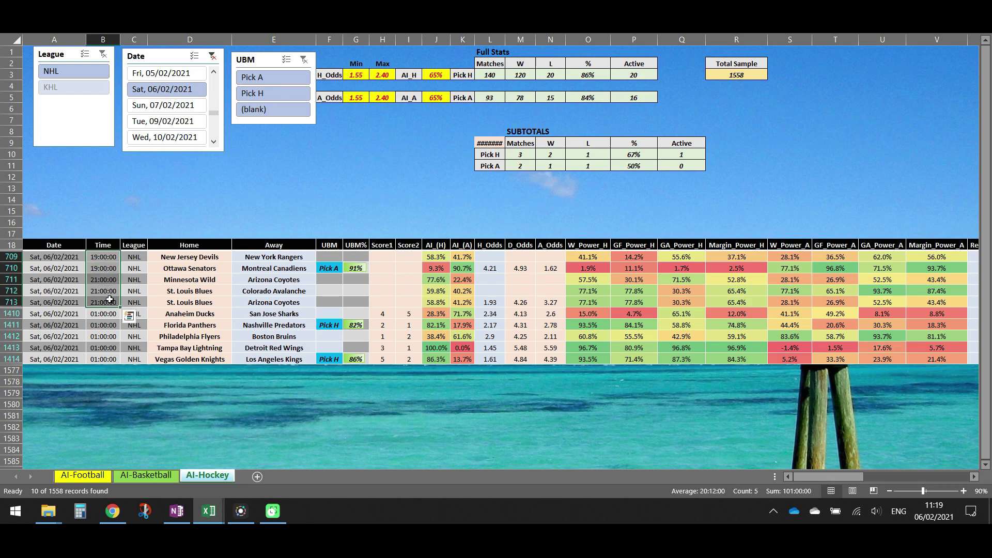